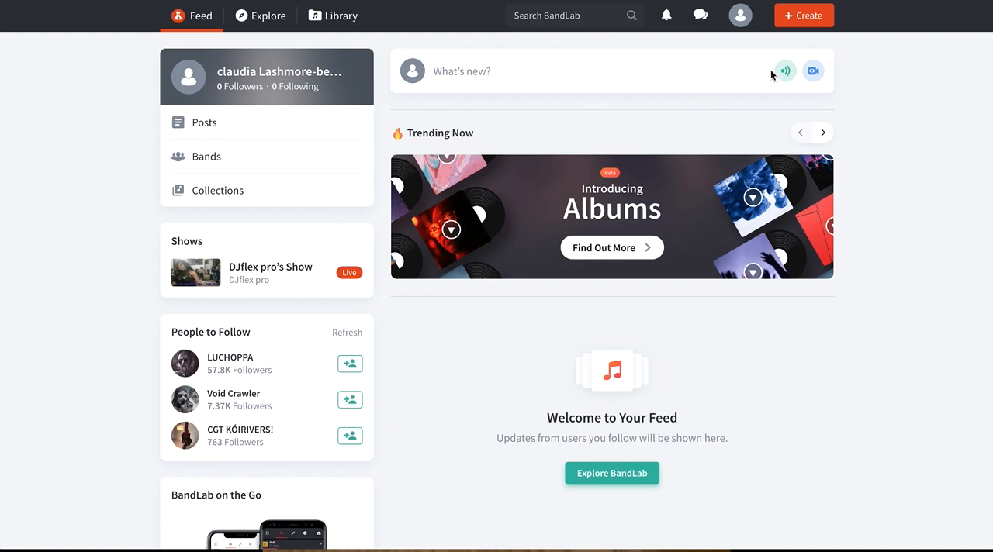
# - Create a new project with a virtual Instruments track and open the library of loop packs
pyautogui.click(803, 17)
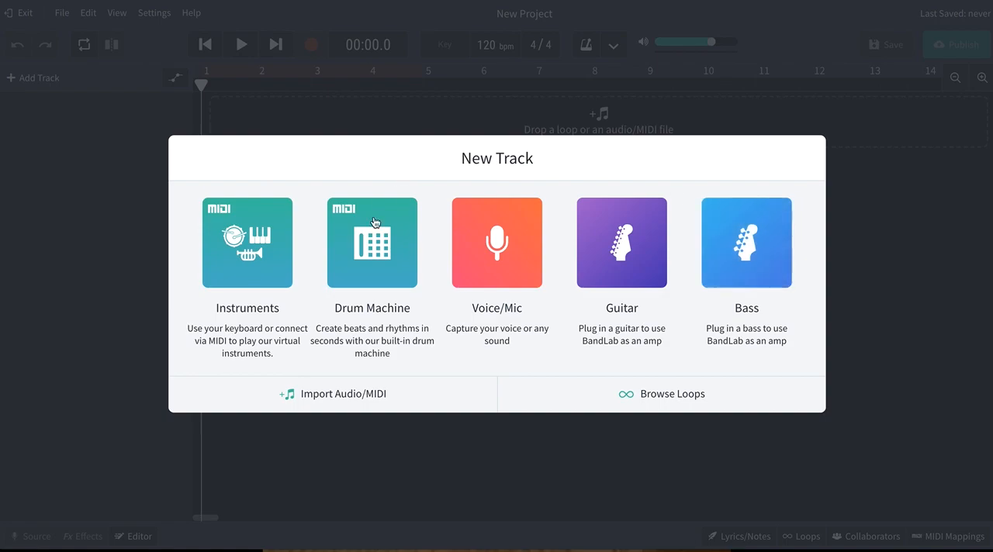
pyautogui.click(256, 239)
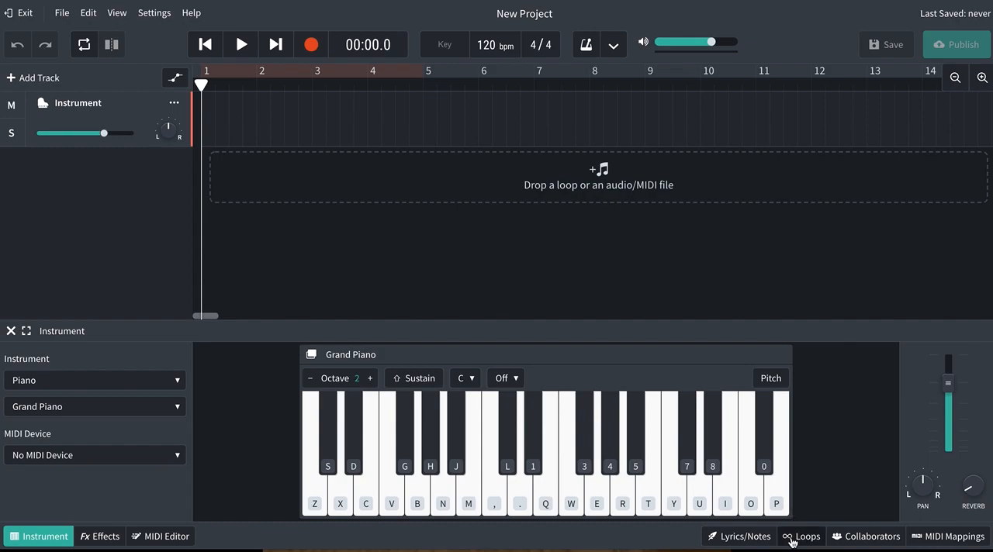
pyautogui.click(791, 542)
pyautogui.click(828, 83)
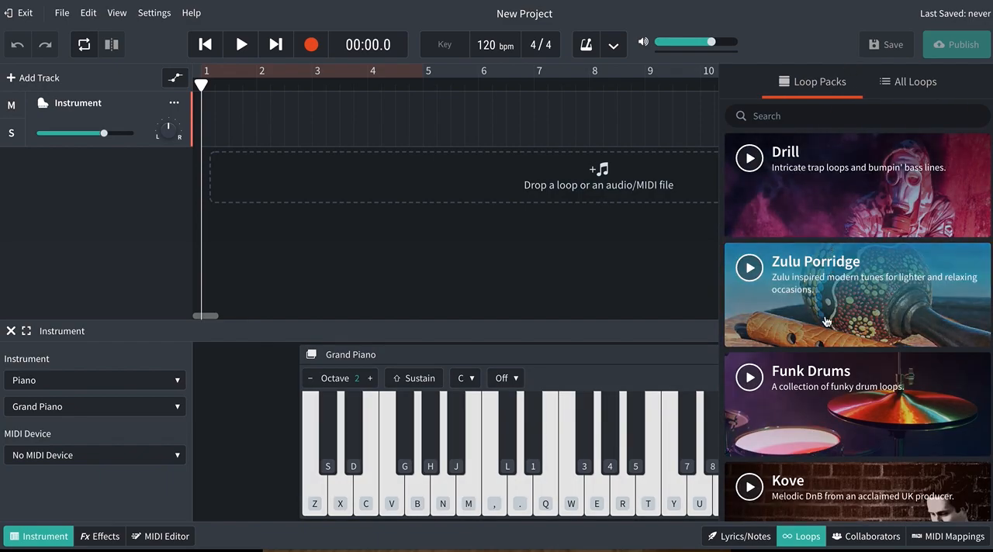
# - Browse the available loop packs, examining their genres and descriptions, and return to the beginning of the list
pyautogui.scroll(-5, 827, 321)
pyautogui.scroll(-4, 827, 321)
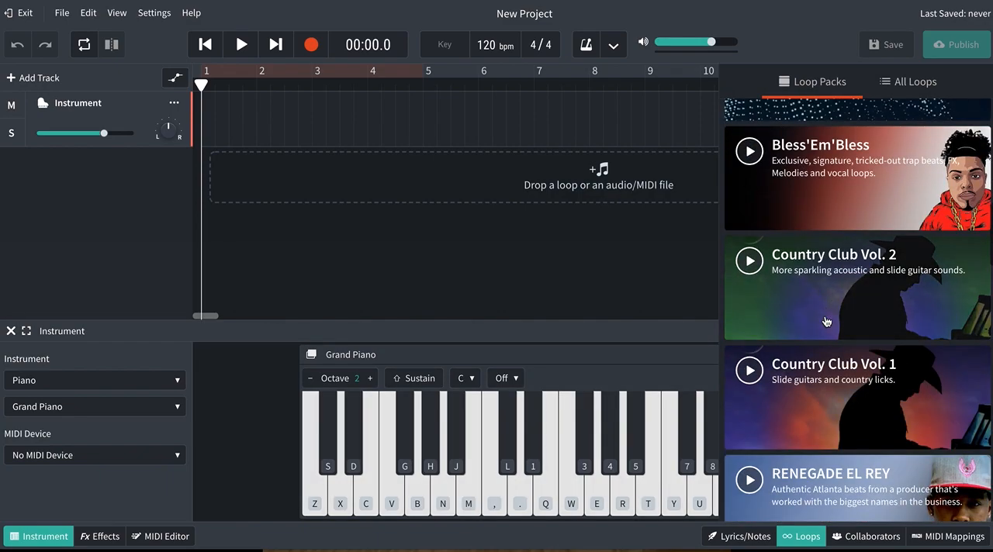
pyautogui.scroll(-5, 827, 321)
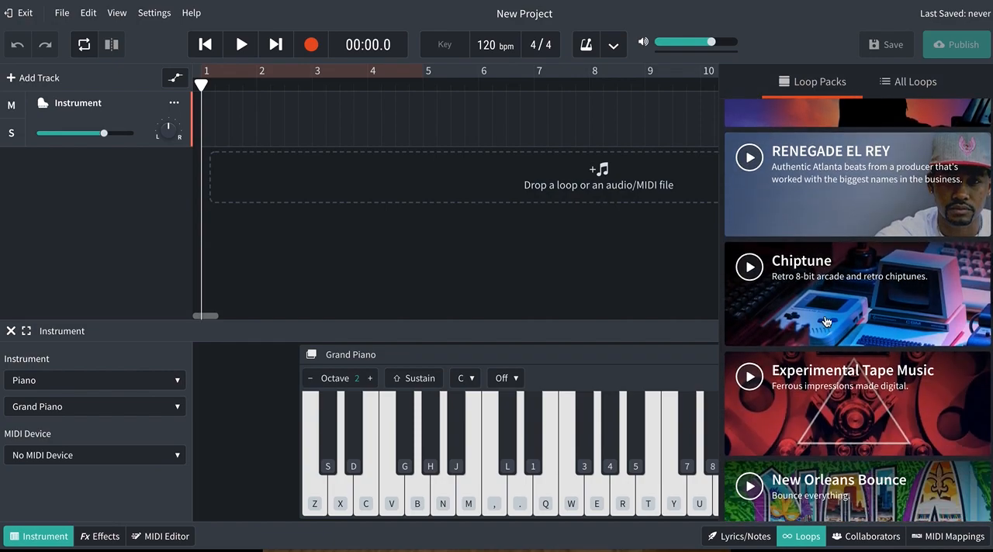
pyautogui.scroll(-5, 827, 321)
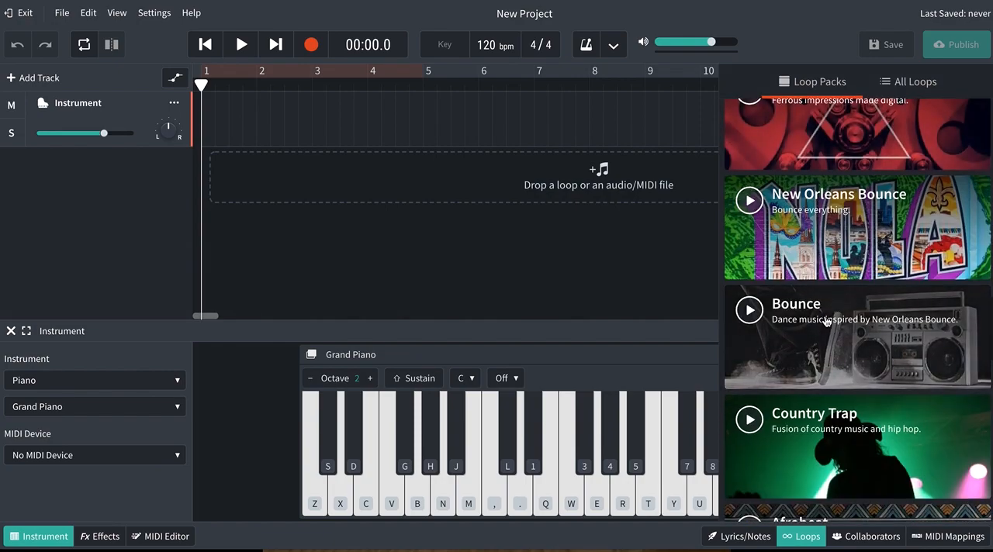
pyautogui.scroll(-4, 827, 321)
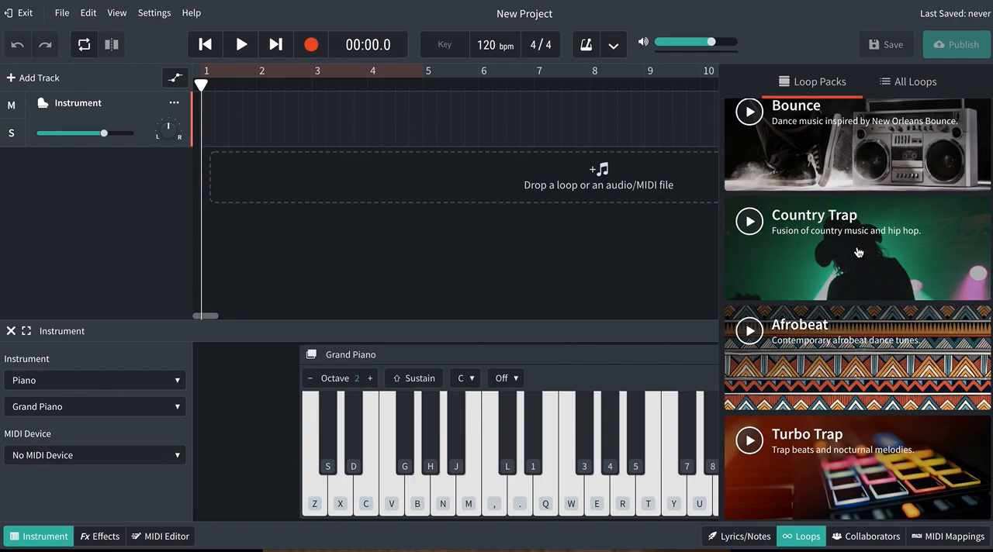
pyautogui.scroll(-2, 857, 251)
pyautogui.scroll(-1, 886, 340)
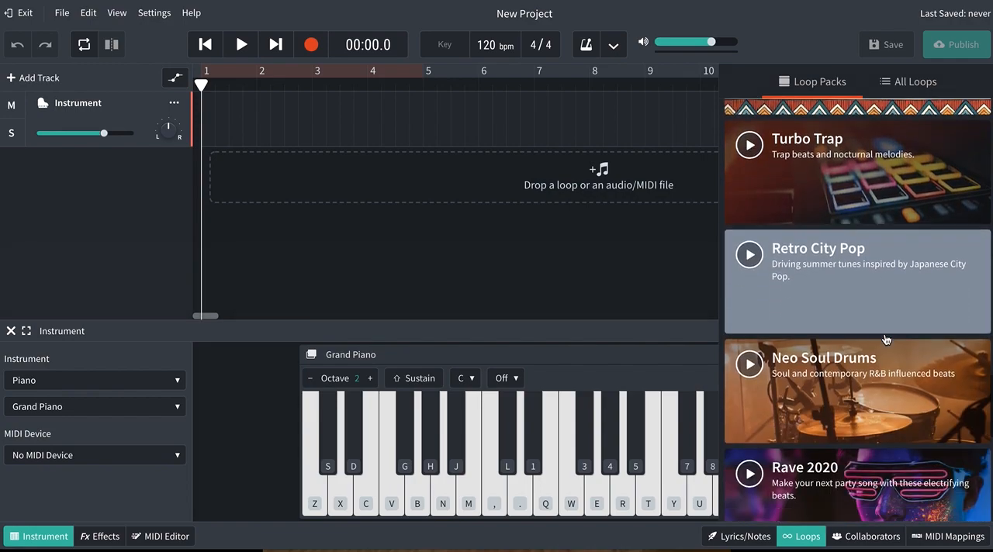
pyautogui.scroll(-5, 887, 340)
pyautogui.scroll(1, 887, 340)
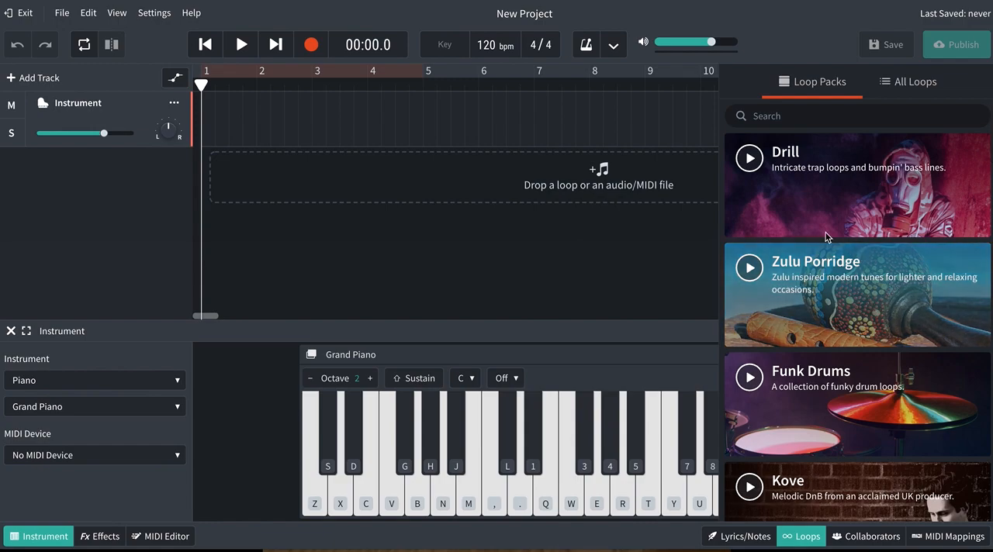
# - Open the Drill loop pack and preview the Drill Trap Bass 01 and Drill Trap Beat 02 loops
pyautogui.click(786, 180)
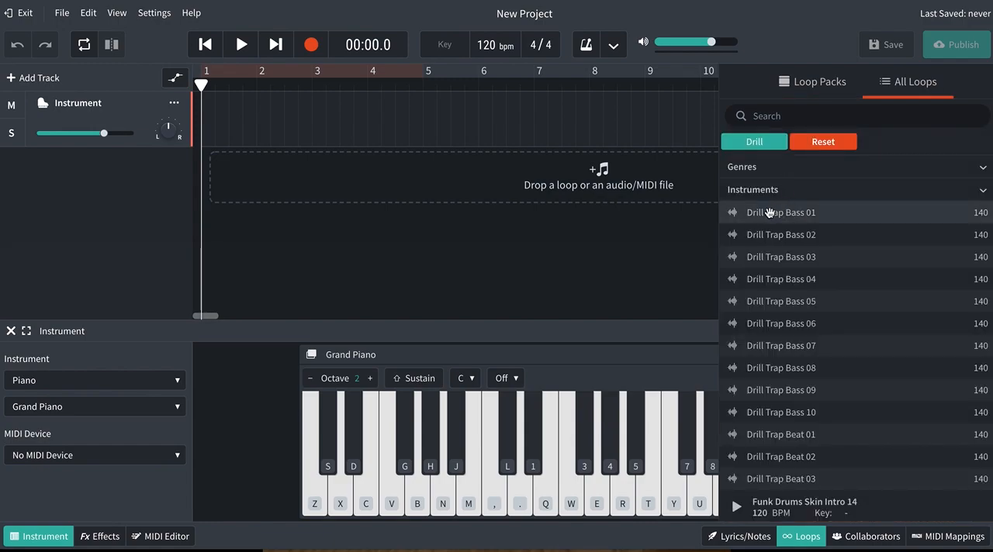
pyautogui.click(769, 213)
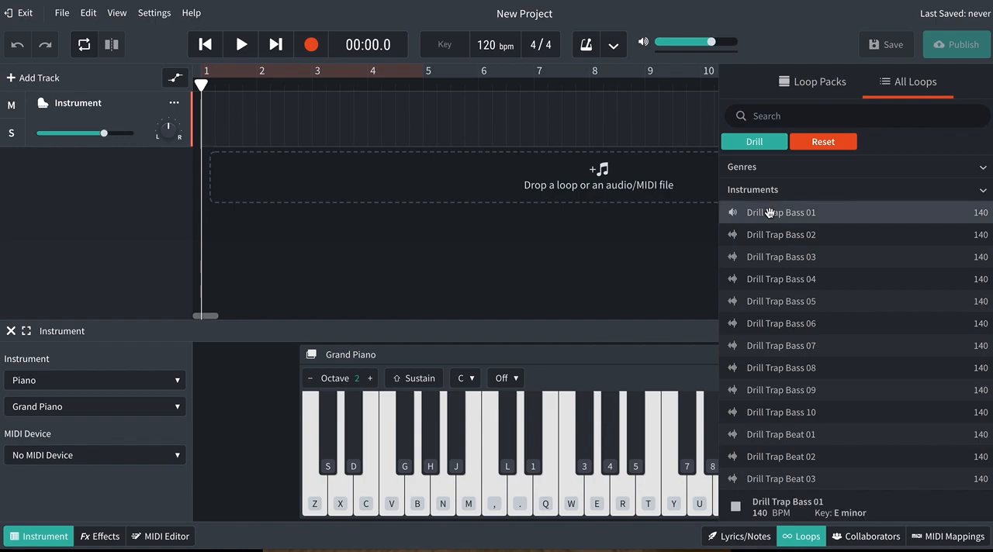
pyautogui.click(781, 214)
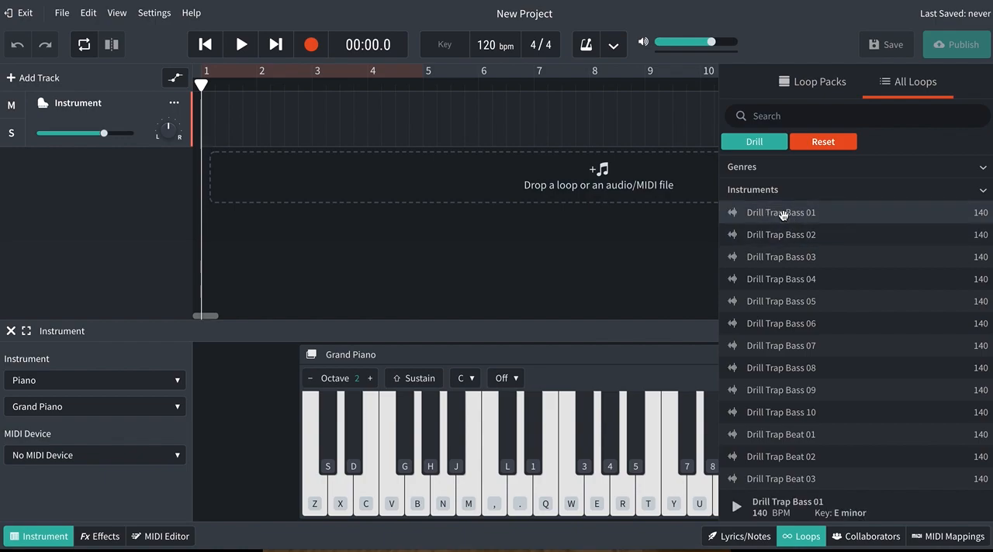
pyautogui.scroll(-3, 791, 339)
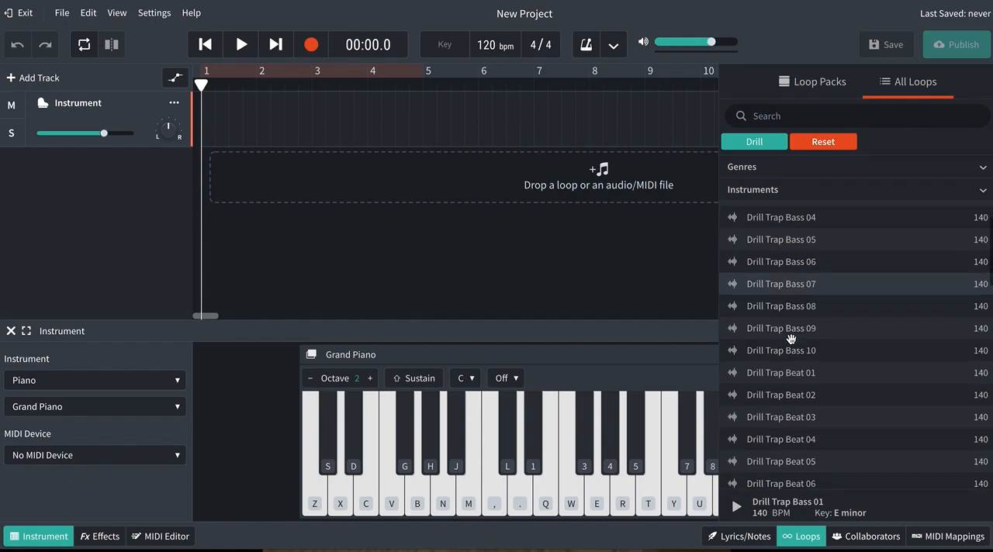
pyautogui.click(798, 396)
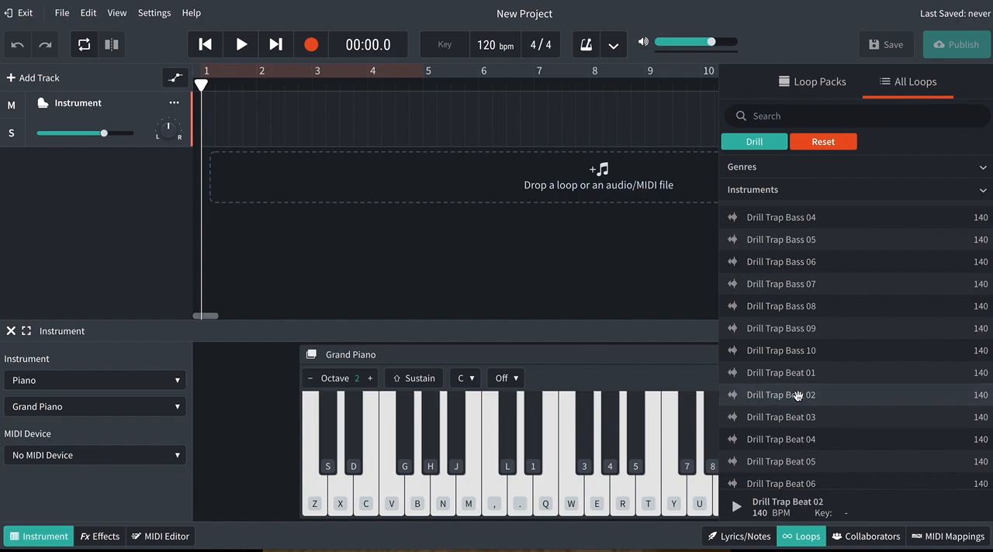
# - Preview the Drill Trap FX 03, Drill Trap FX 05 and Drill Trap Keys 03 loops
pyautogui.scroll(-5, 807, 409)
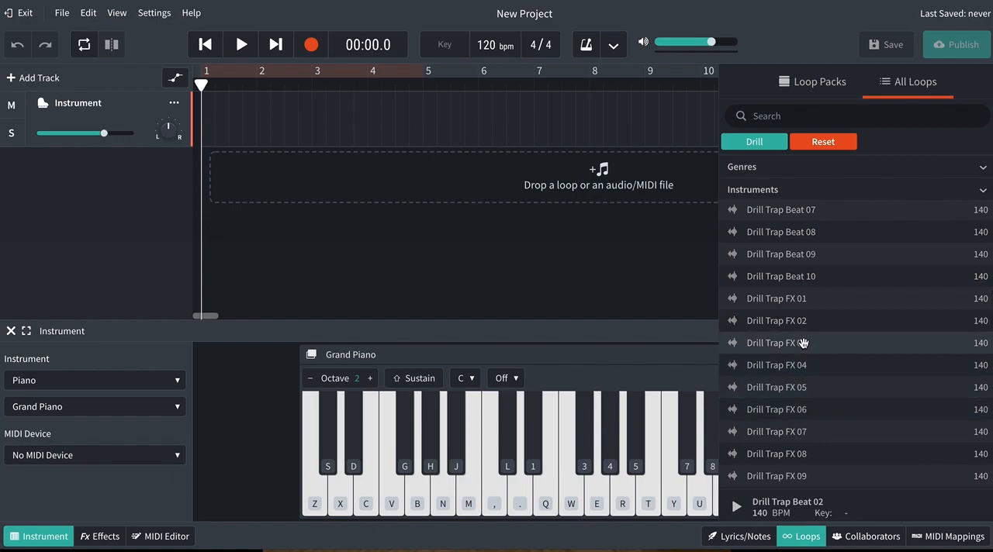
pyautogui.click(782, 346)
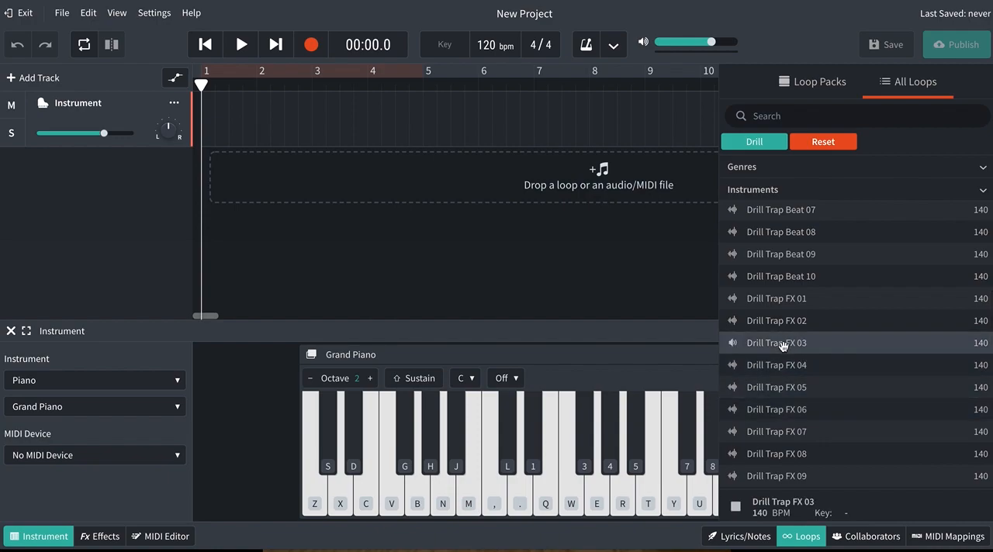
pyautogui.click(765, 345)
pyautogui.click(765, 345)
pyautogui.click(798, 395)
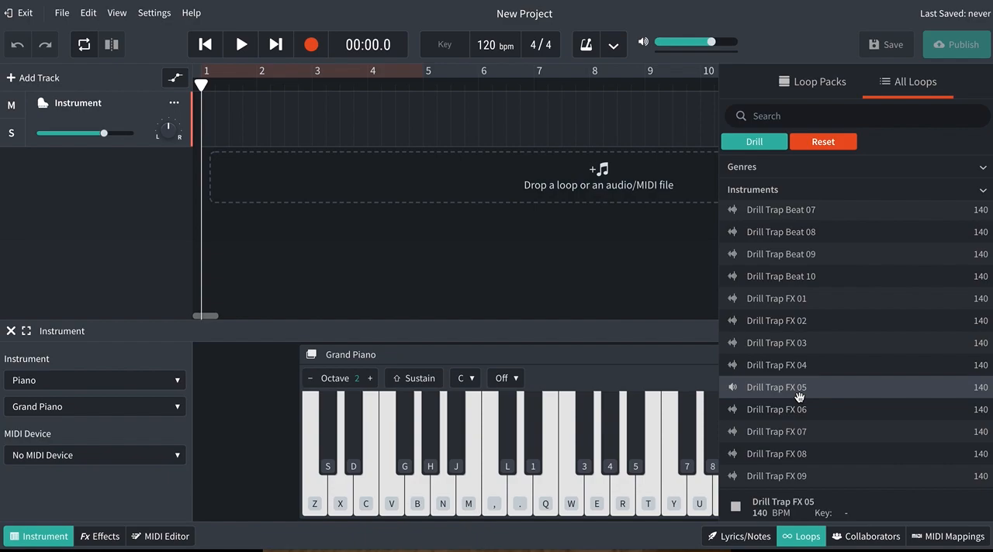
pyautogui.scroll(-5, 799, 396)
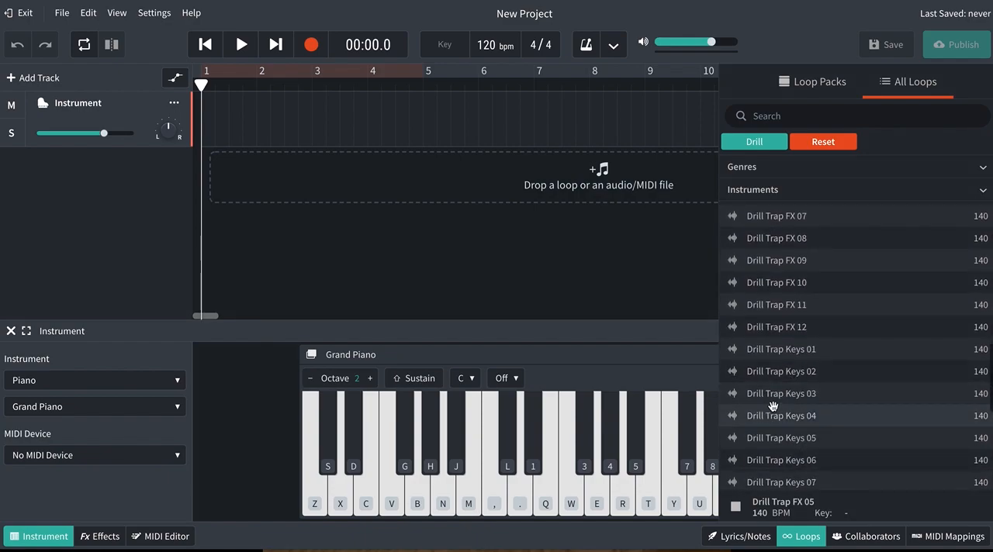
pyautogui.click(805, 394)
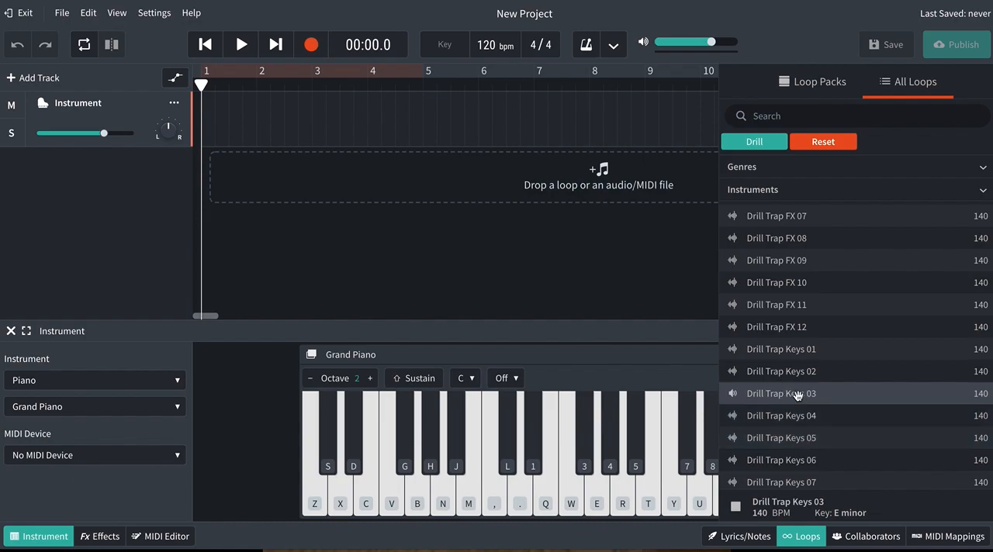
pyautogui.click(797, 395)
pyautogui.scroll(-4, 806, 413)
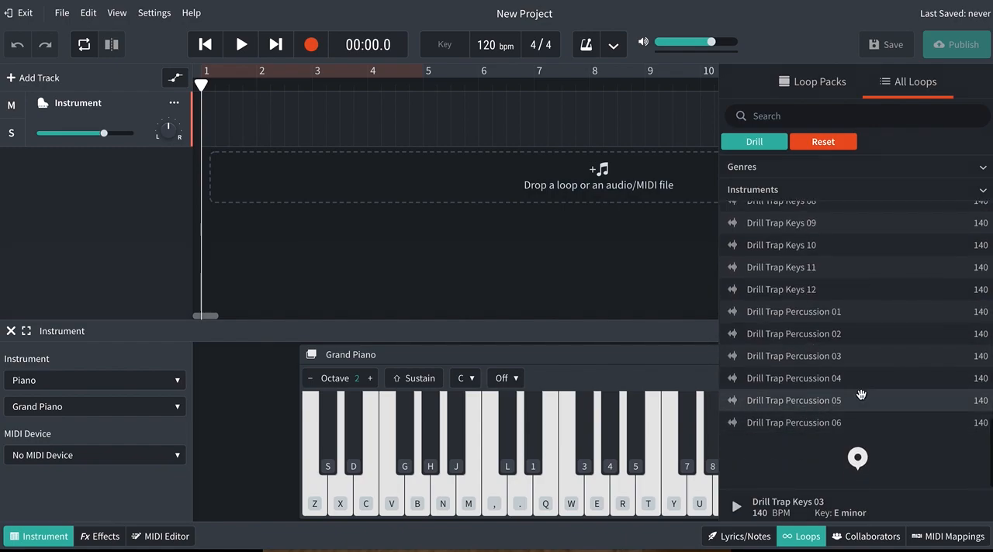
# - Place the Drill Trap Bass 01 loop on a new track starting at bar 1 and play it back
pyautogui.scroll(5, 859, 395)
pyautogui.click(799, 213)
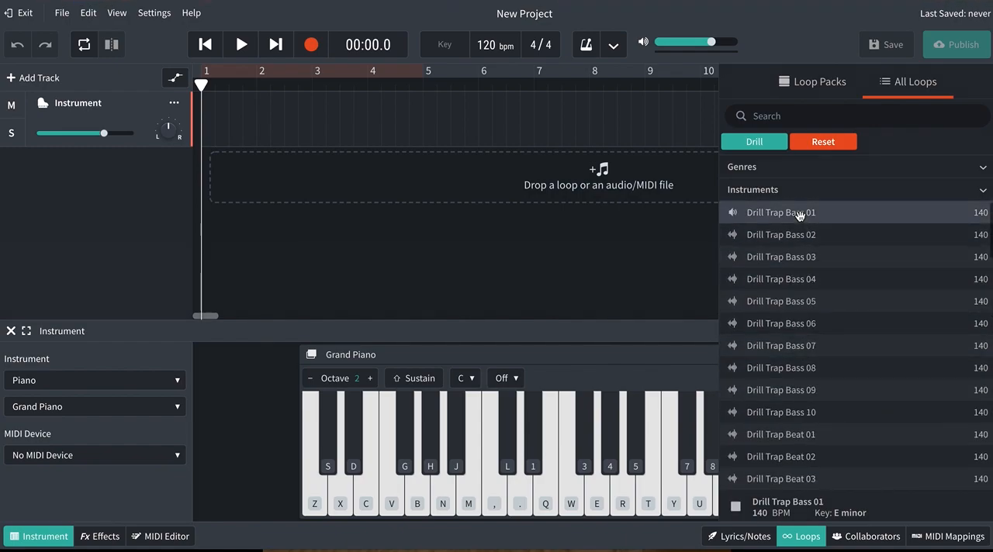
pyautogui.click(798, 215)
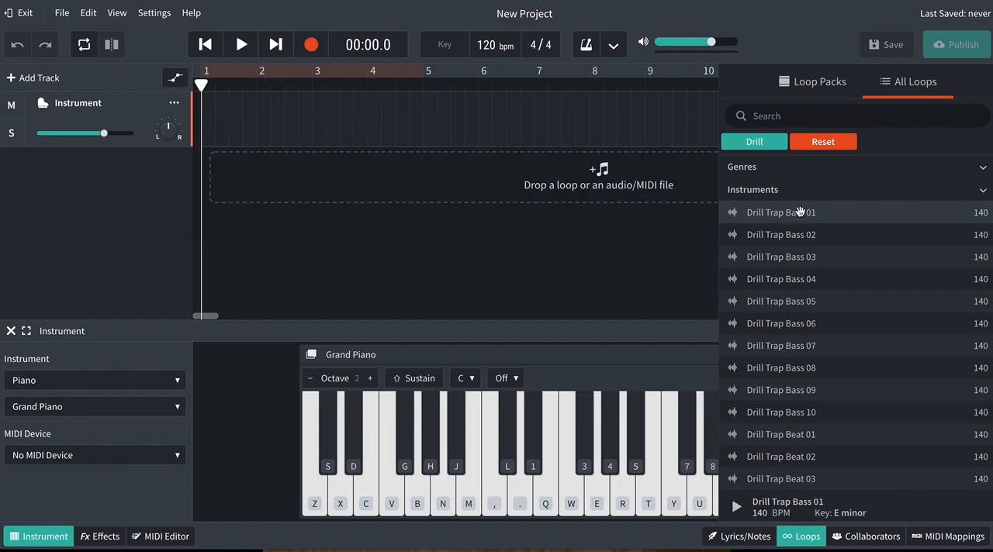
pyautogui.moveTo(799, 219); pyautogui.dragTo(298, 164)
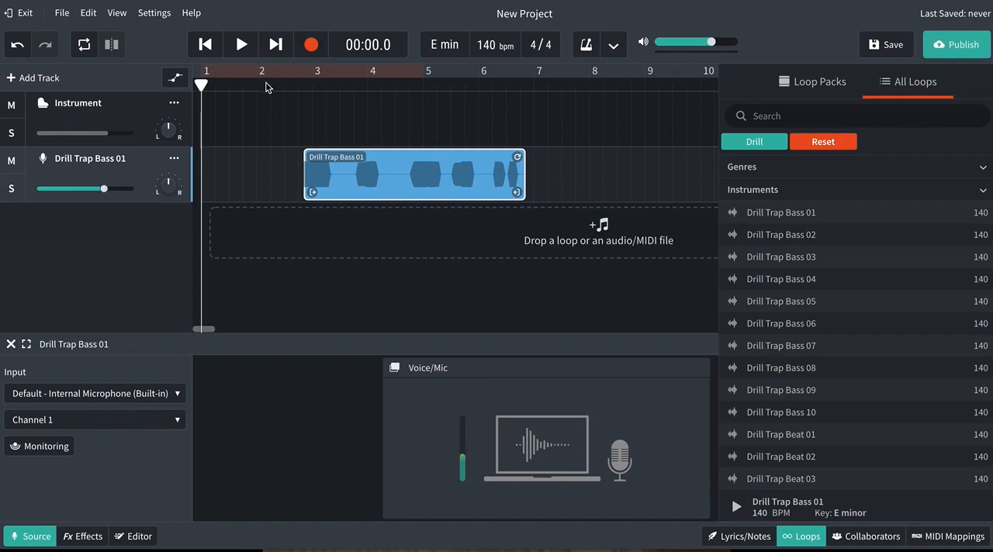
pyautogui.moveTo(398, 156); pyautogui.dragTo(299, 165)
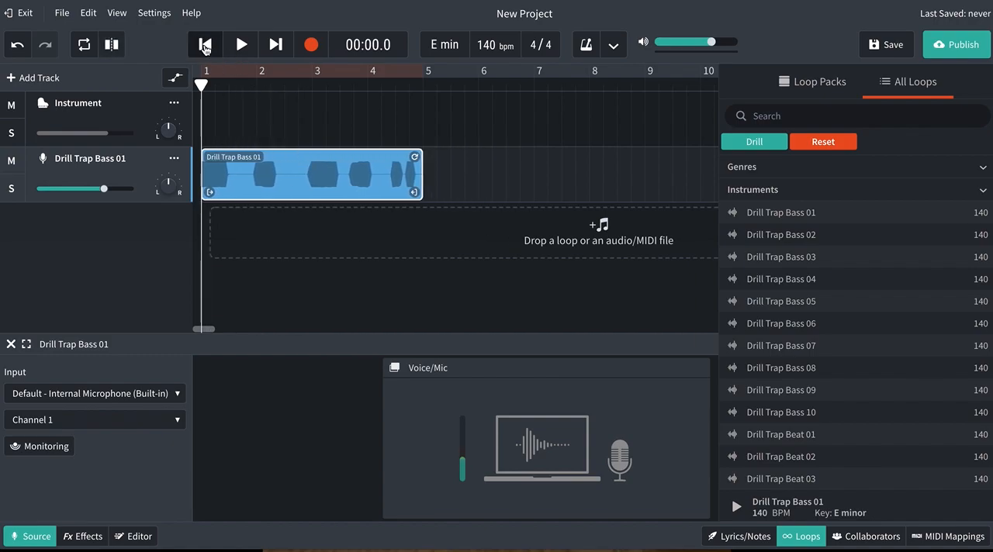
pyautogui.click(241, 45)
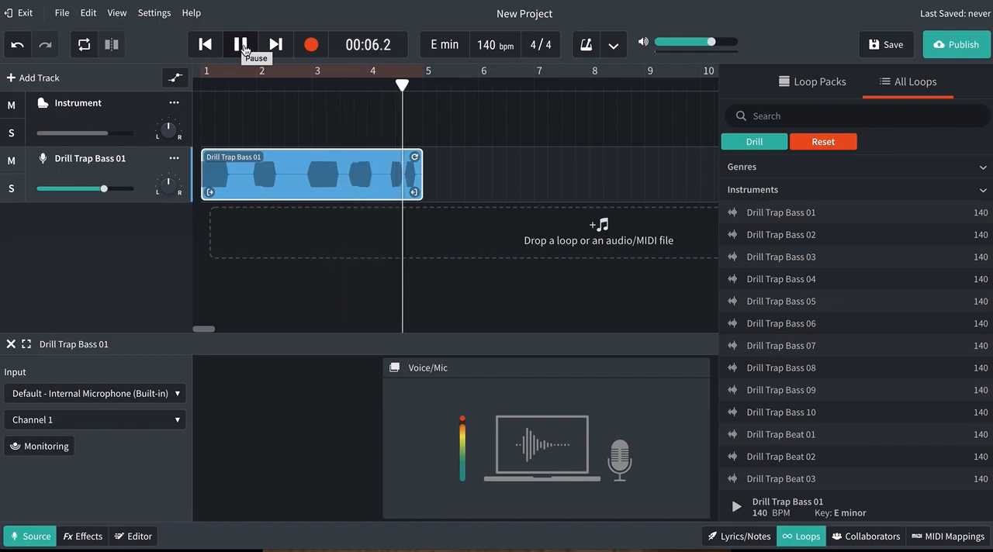
pyautogui.click(243, 49)
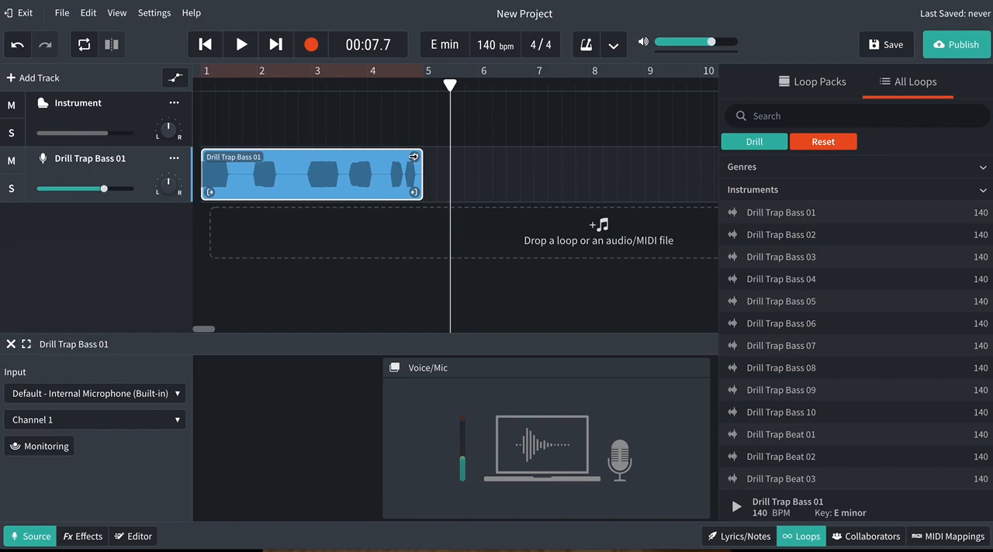
# - Extend the Drill Trap Bass 01 region by looping it up to bar 9 and play it back from the start
pyautogui.moveTo(415, 156); pyautogui.dragTo(653, 177)
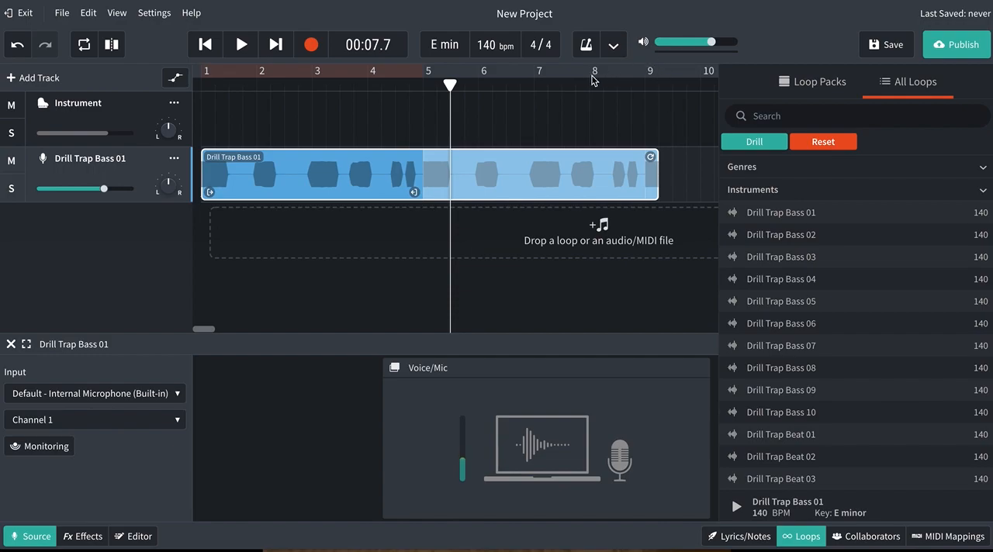
pyautogui.moveTo(652, 157)
pyautogui.mouseDown()
pyautogui.moveTo(661, 157)
pyautogui.moveTo(637, 157)
pyautogui.mouseUp()
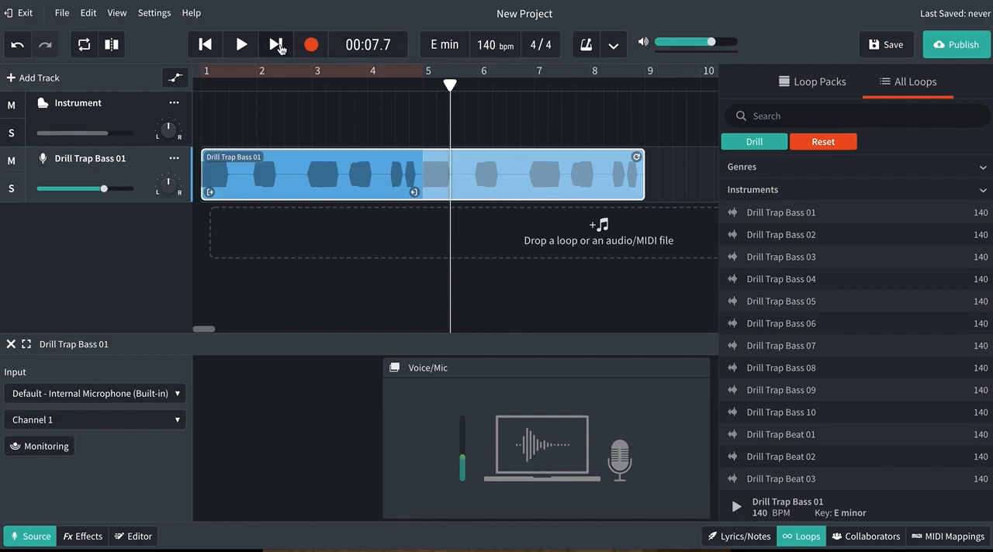
pyautogui.click(205, 42)
pyautogui.click(242, 45)
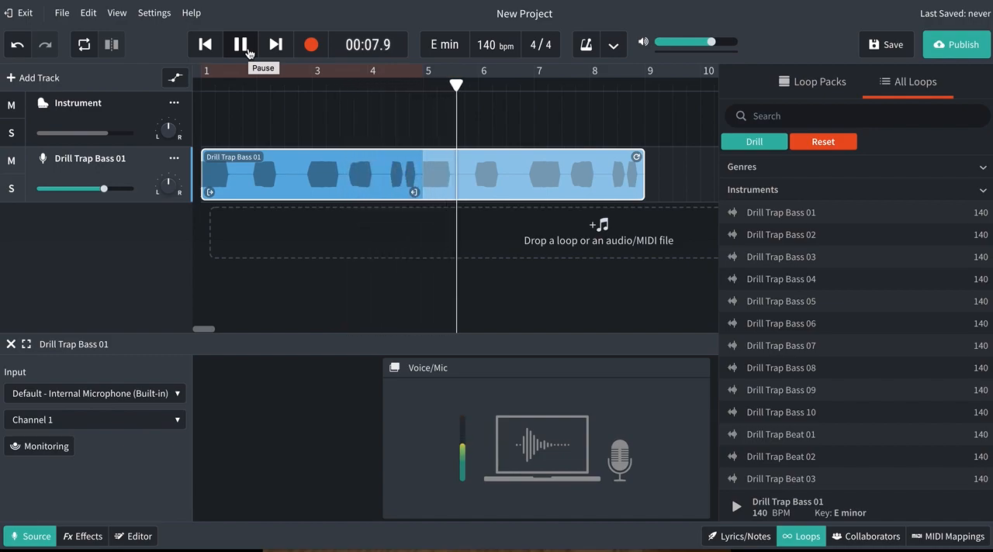
pyautogui.click(245, 46)
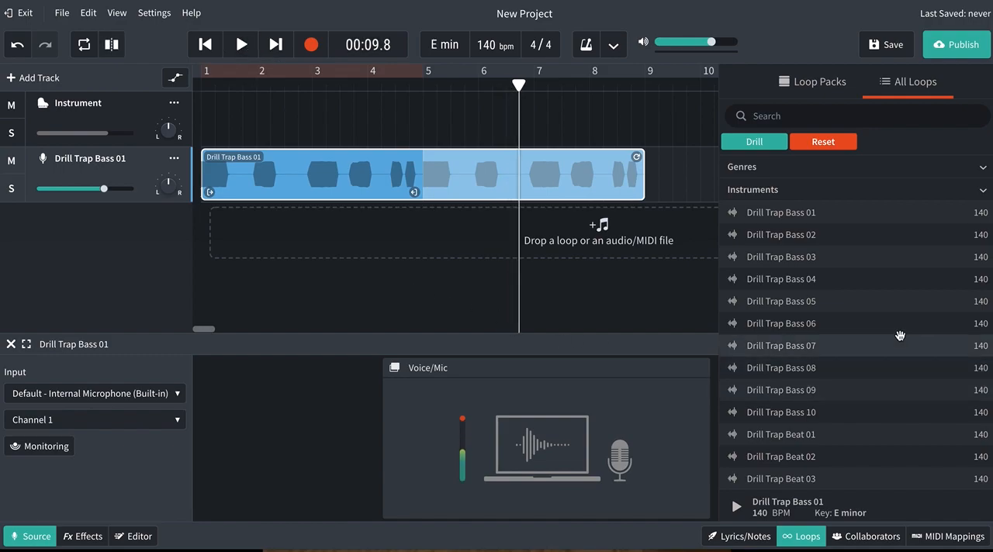
# - Preview the Drill Trap Percussion 10 and Drill Trap Percussion 09 loops
pyautogui.scroll(-1, 900, 336)
pyautogui.scroll(-10, 899, 335)
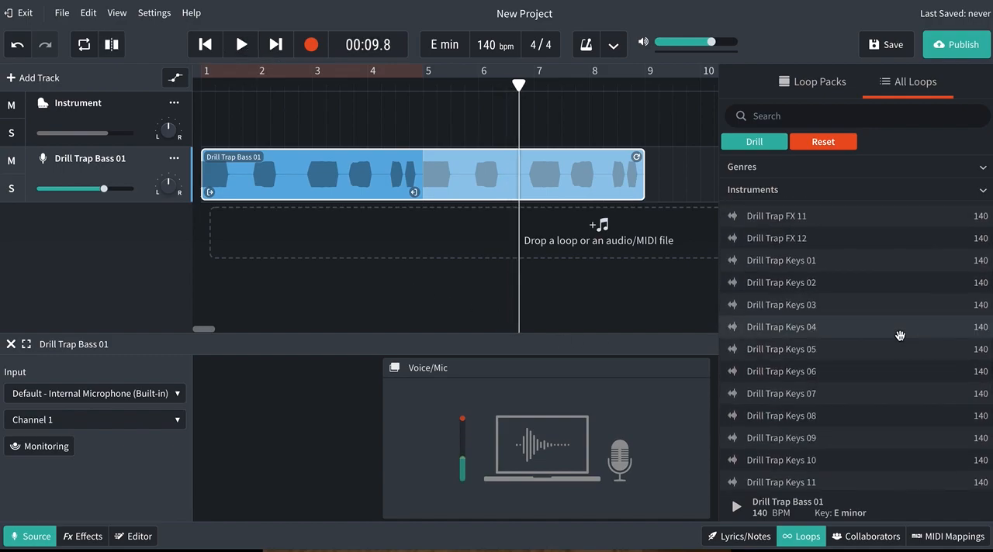
pyautogui.scroll(-8, 900, 336)
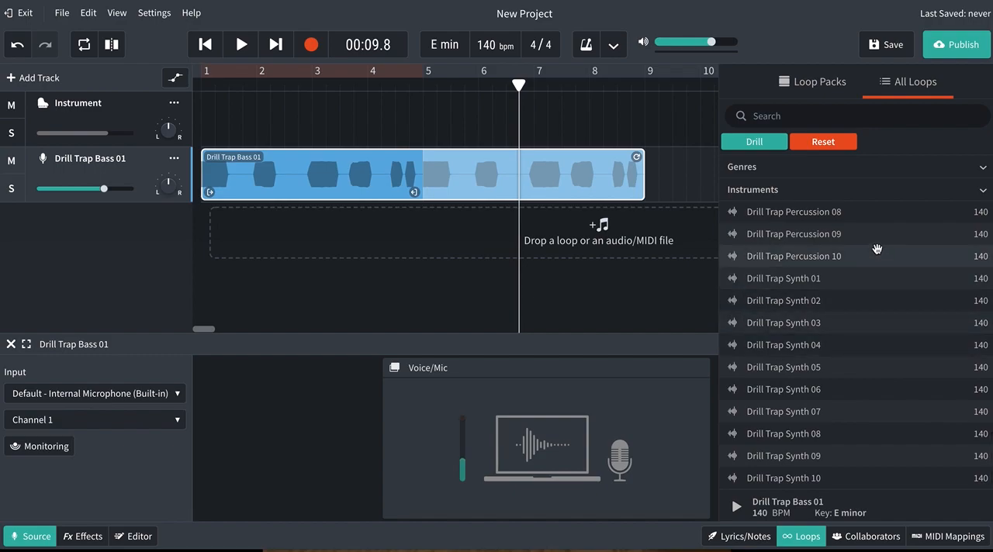
pyautogui.click(848, 256)
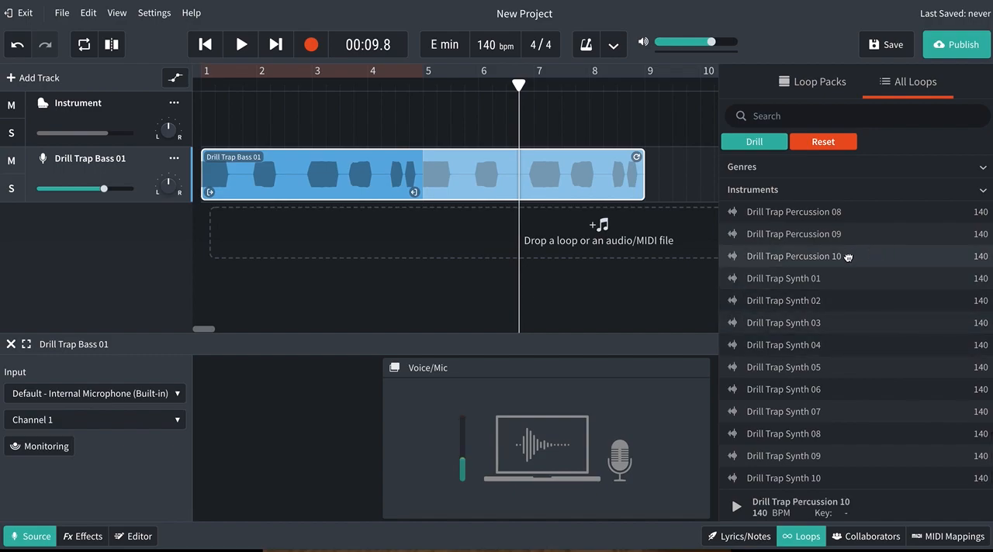
pyautogui.click(781, 237)
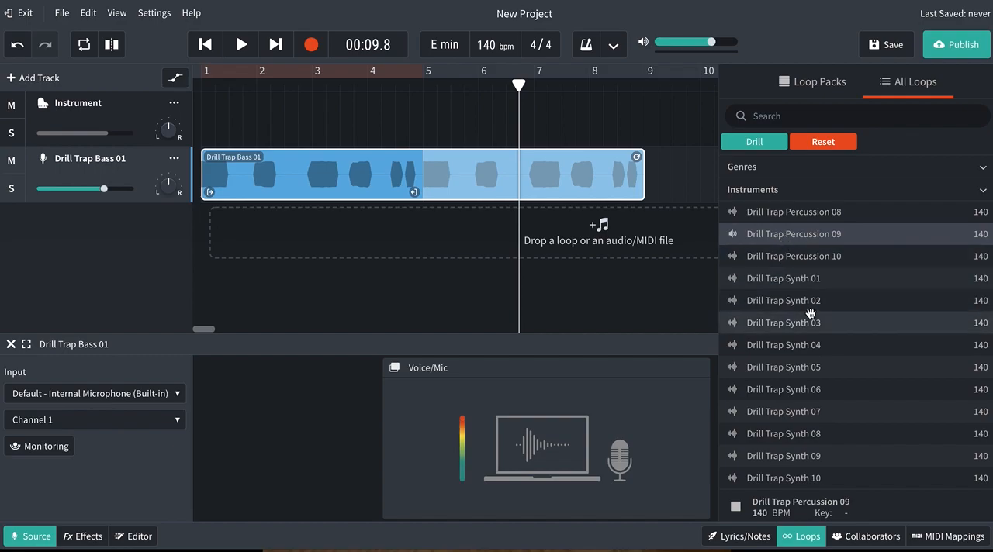
# - Place the Drill Trap Percussion 09 loop on a new track starting at bar 3
pyautogui.scroll(3, 811, 315)
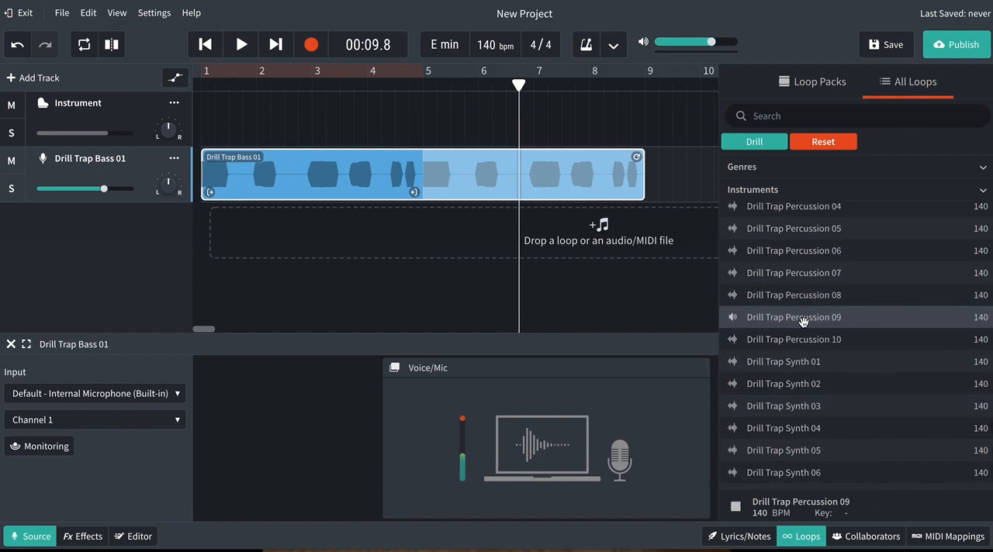
pyautogui.moveTo(802, 321); pyautogui.dragTo(345, 226)
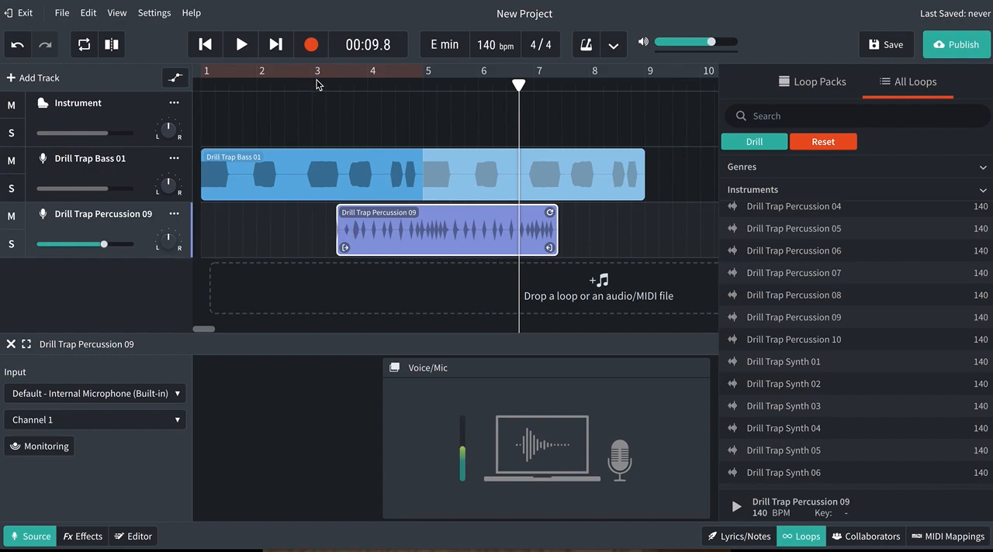
pyautogui.moveTo(373, 223); pyautogui.dragTo(334, 220)
pyautogui.moveTo(311, 218); pyautogui.dragTo(352, 229)
# - Play the song from the start, and extend the Drill Trap Percussion 09 region by looping it up to bar 9
pyautogui.press('Return')
pyautogui.click(241, 45)
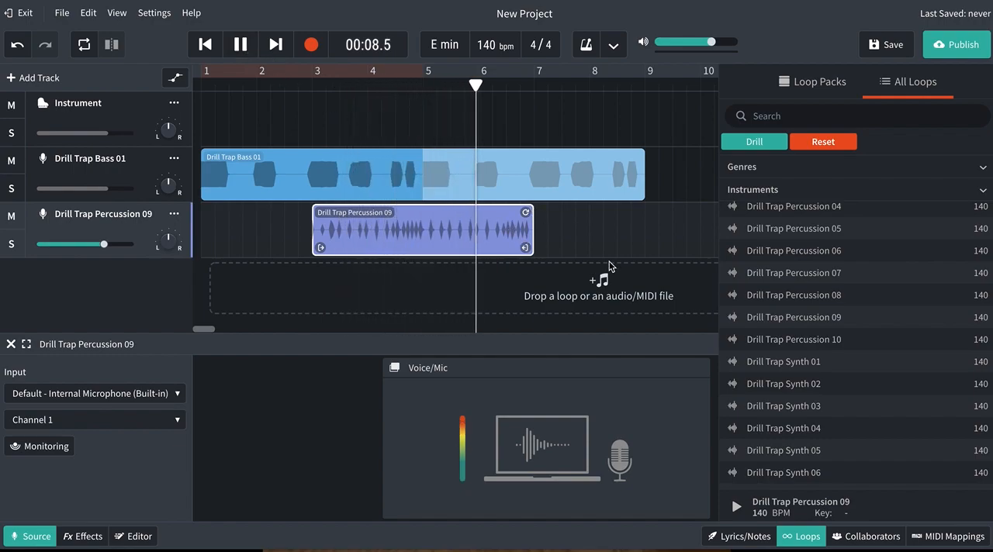
pyautogui.press('space')
pyautogui.moveTo(527, 211); pyautogui.dragTo(640, 211)
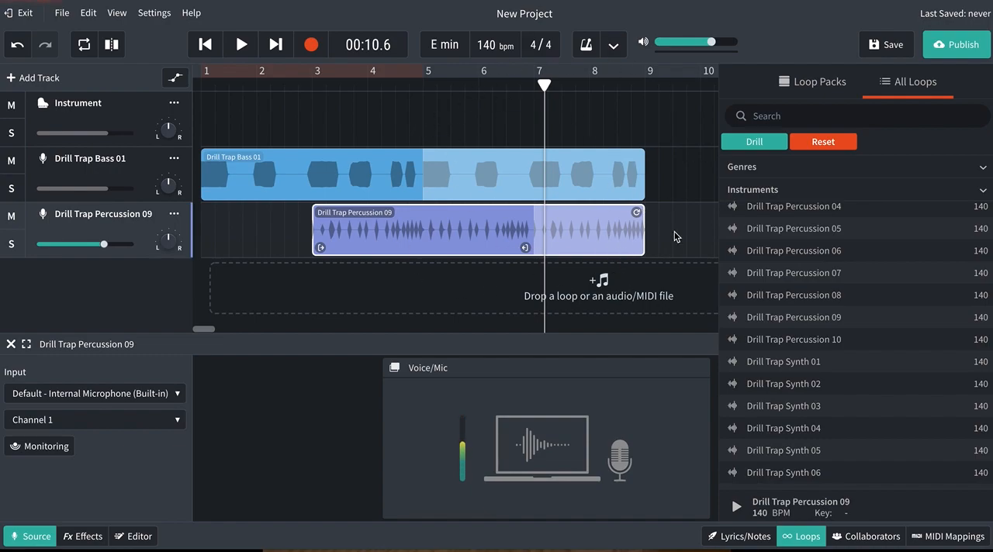
# - Preview the Drill Trap Synth 04, Drill Trap Synth 01 and Drill Trap Synth 03 loops
pyautogui.click(835, 432)
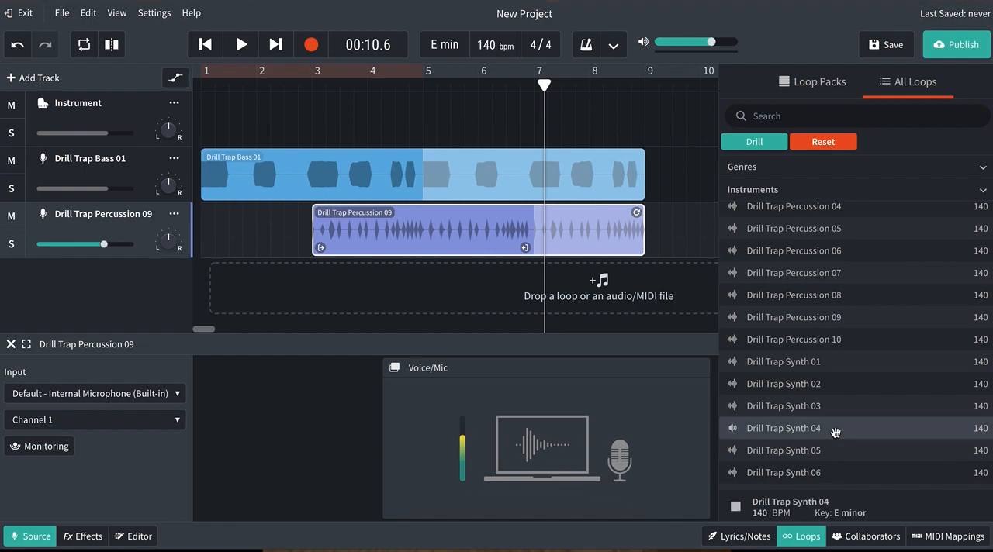
pyautogui.click(836, 432)
pyautogui.scroll(-2, 815, 431)
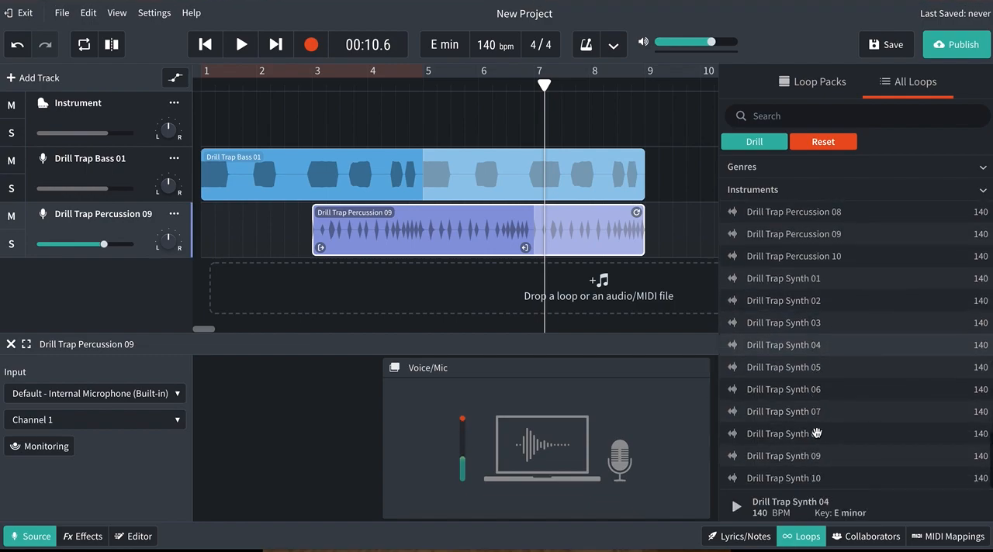
pyautogui.click(808, 83)
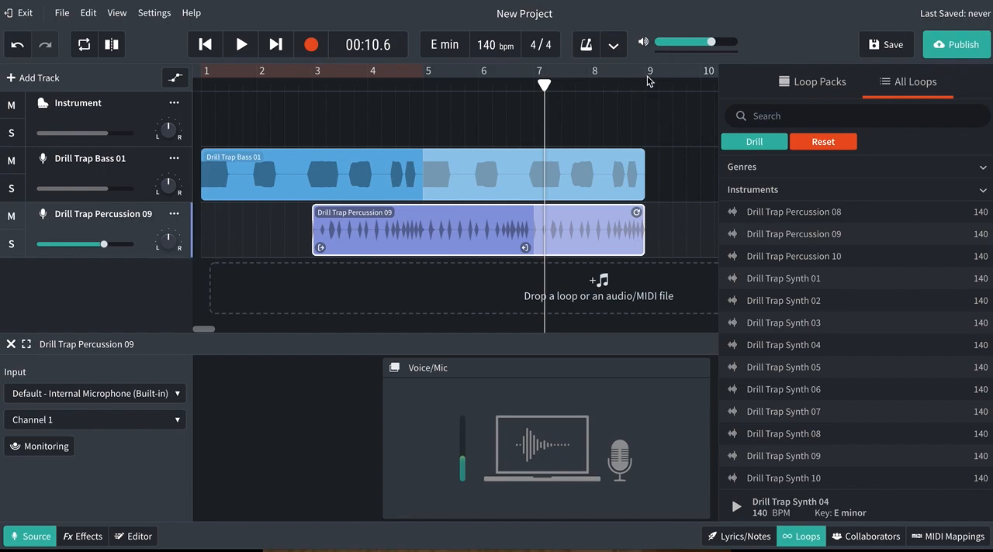
pyautogui.hscroll(5, 666, 100)
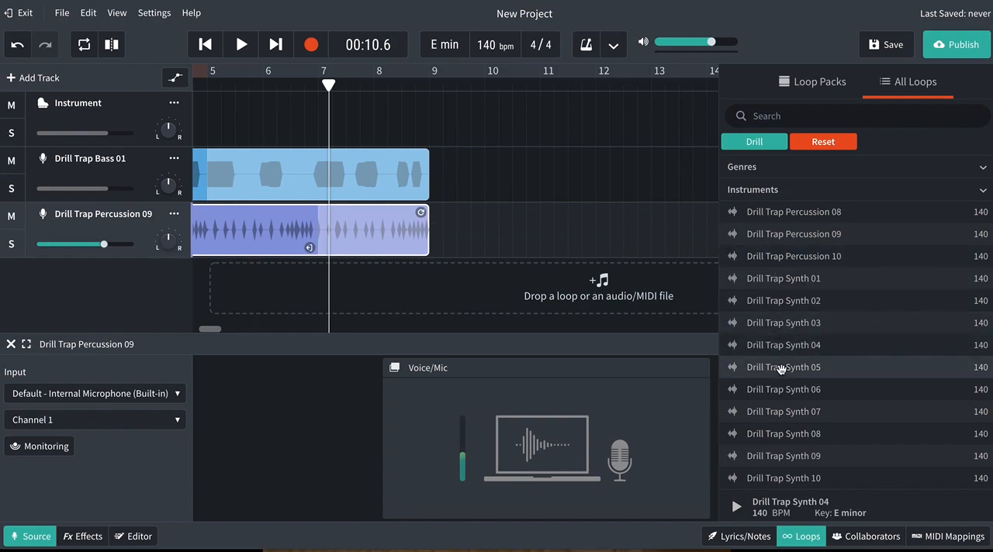
pyautogui.scroll(-5, 842, 381)
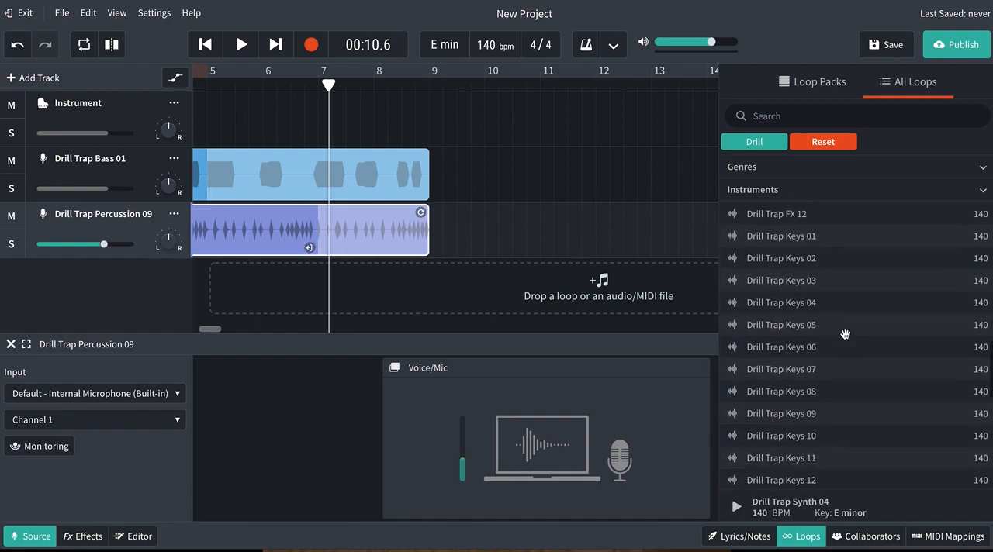
pyautogui.scroll(-5, 844, 334)
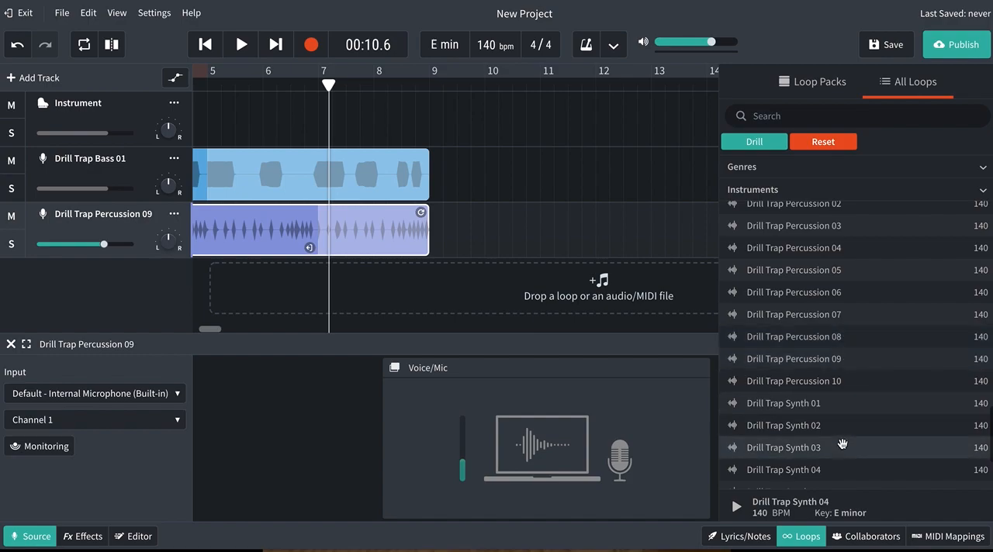
pyautogui.click(821, 354)
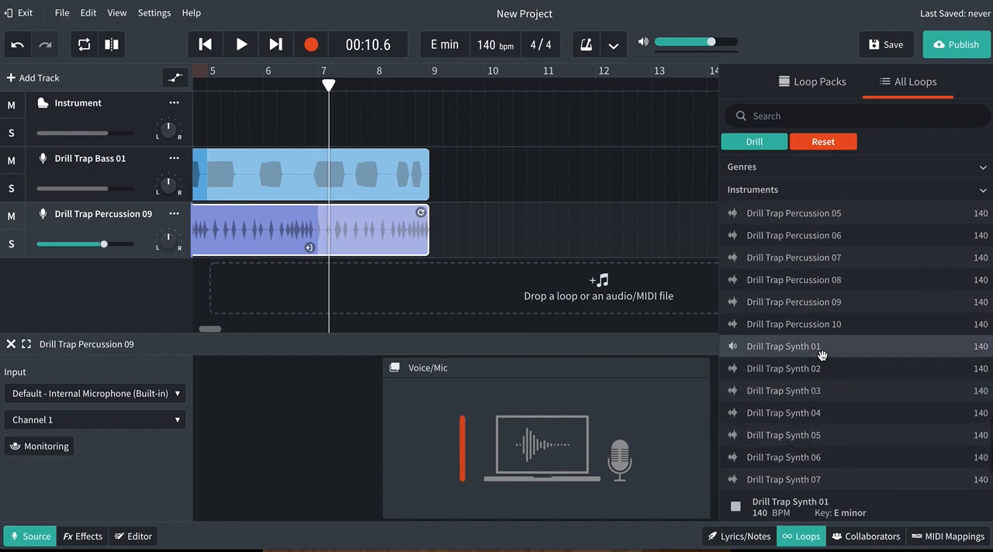
pyautogui.click(820, 385)
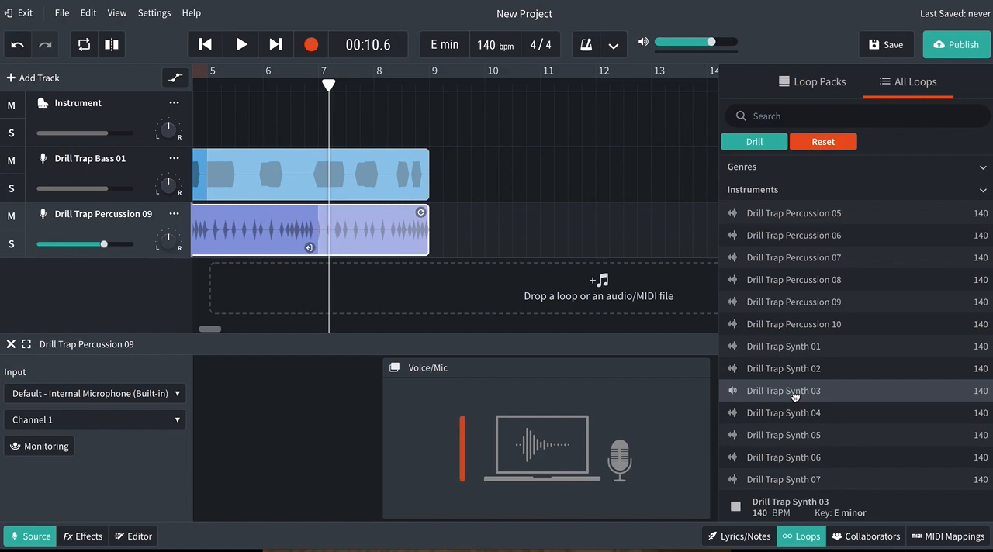
# - Place the Drill Trap Synth 03 loop on a new track starting at bar 9 and play the transition from bar 7
pyautogui.moveTo(794, 398); pyautogui.dragTo(440, 281)
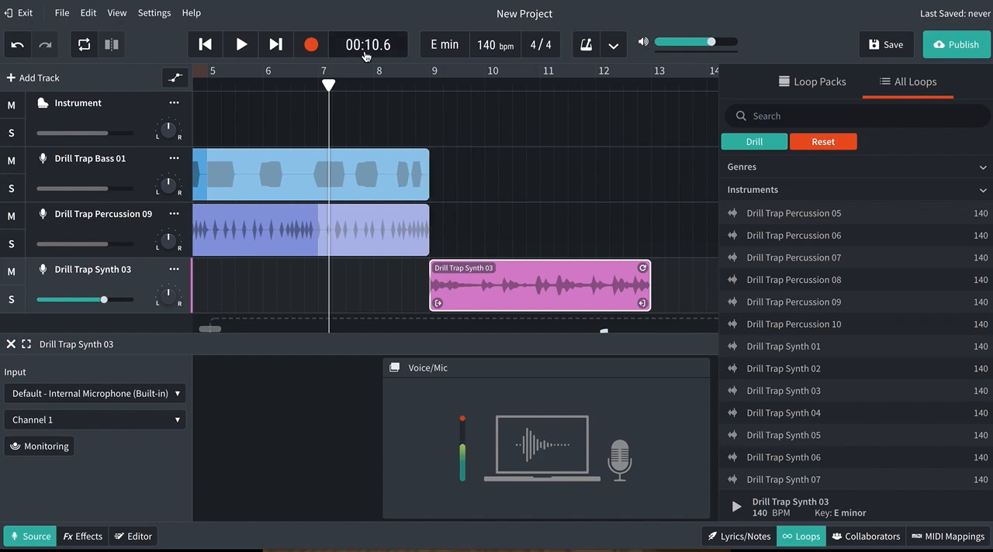
pyautogui.click(319, 83)
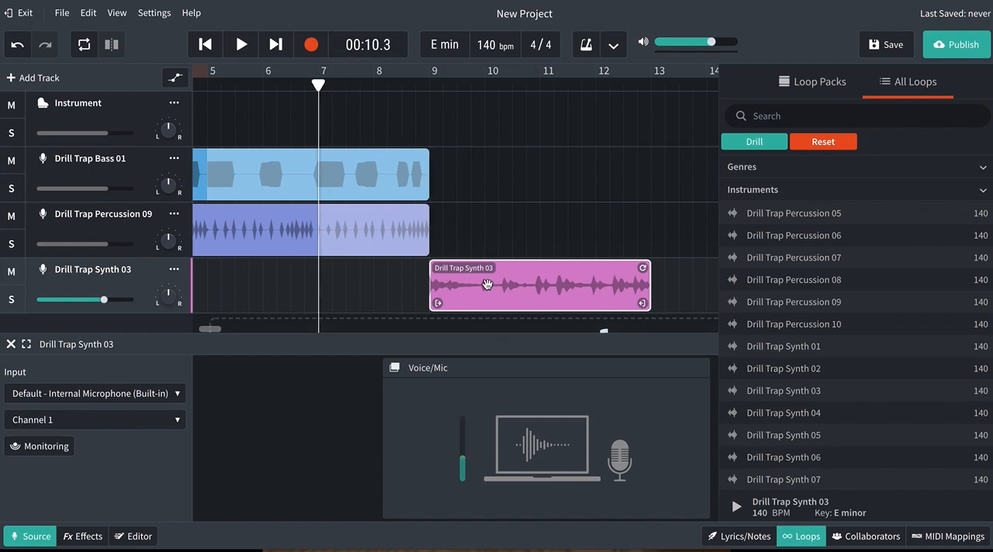
pyautogui.press('space')
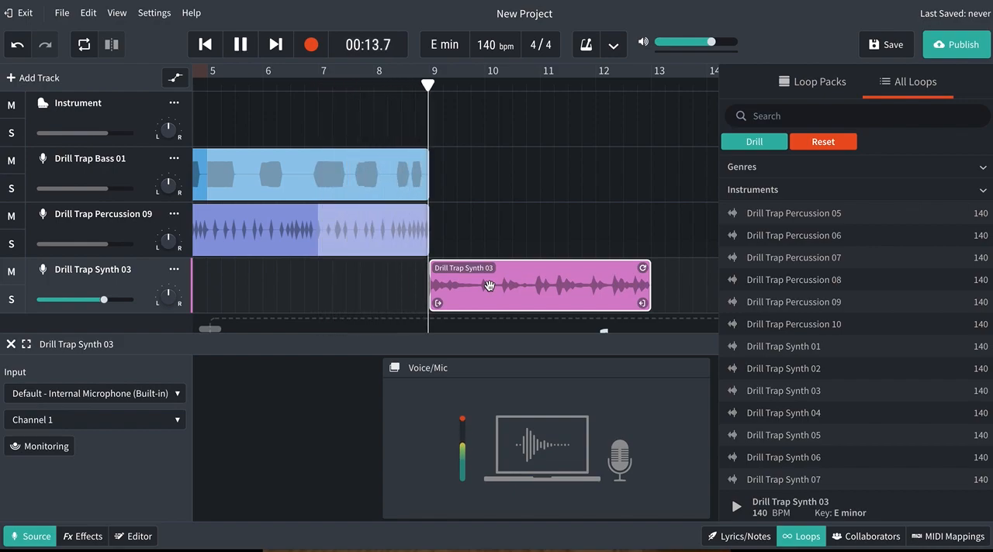
pyautogui.press('space')
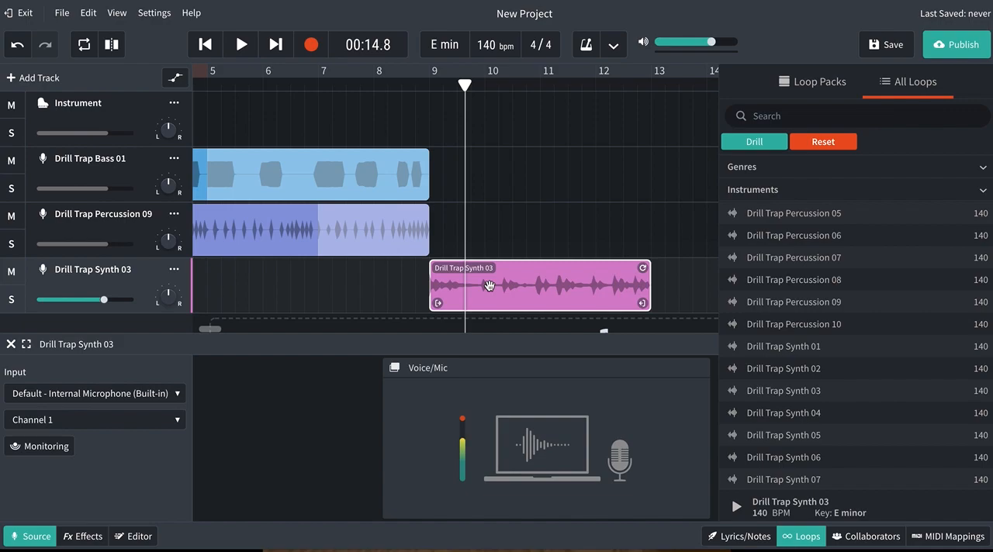
# - Extend the Drill Trap Percussion 09 region by looping it up to bar 13 and play back from just before bar 9
pyautogui.click(425, 210)
pyautogui.moveTo(425, 211); pyautogui.dragTo(641, 222)
pyautogui.click(413, 84)
pyautogui.press('space')
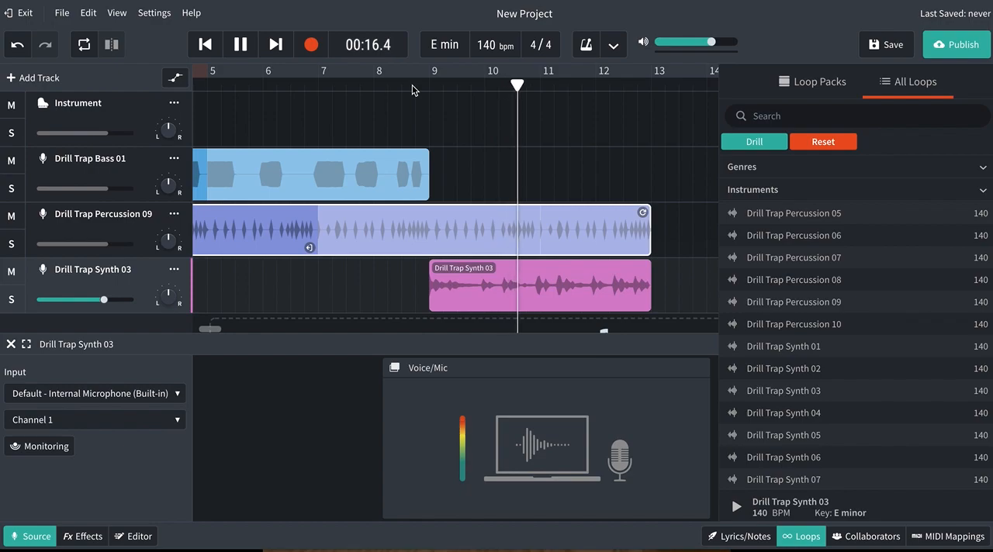
pyautogui.press('space')
# - Extend the Drill Trap Bass 01 region by looping it up to bar 13 and play back from just before bar 9
pyautogui.moveTo(428, 160); pyautogui.dragTo(648, 163)
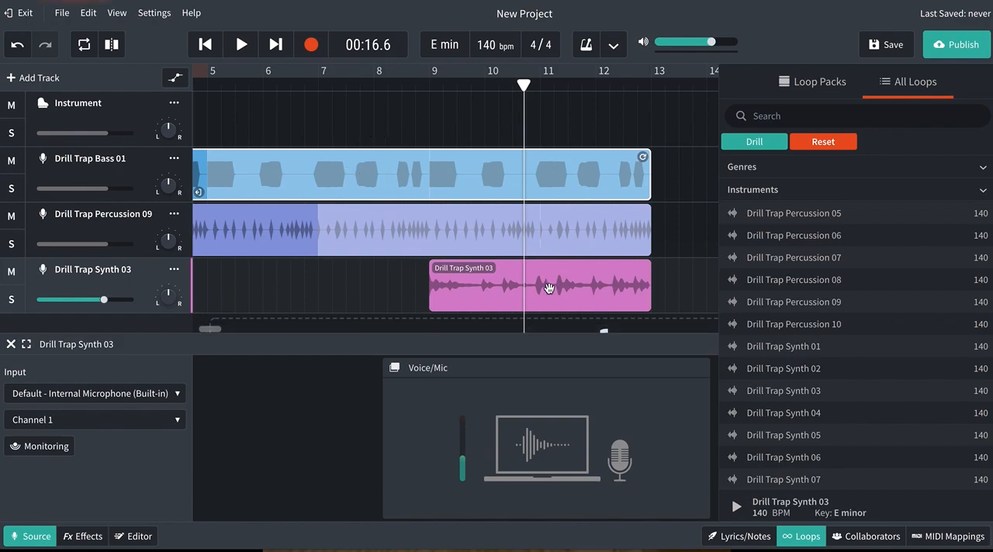
pyautogui.click(415, 89)
pyautogui.press('space')
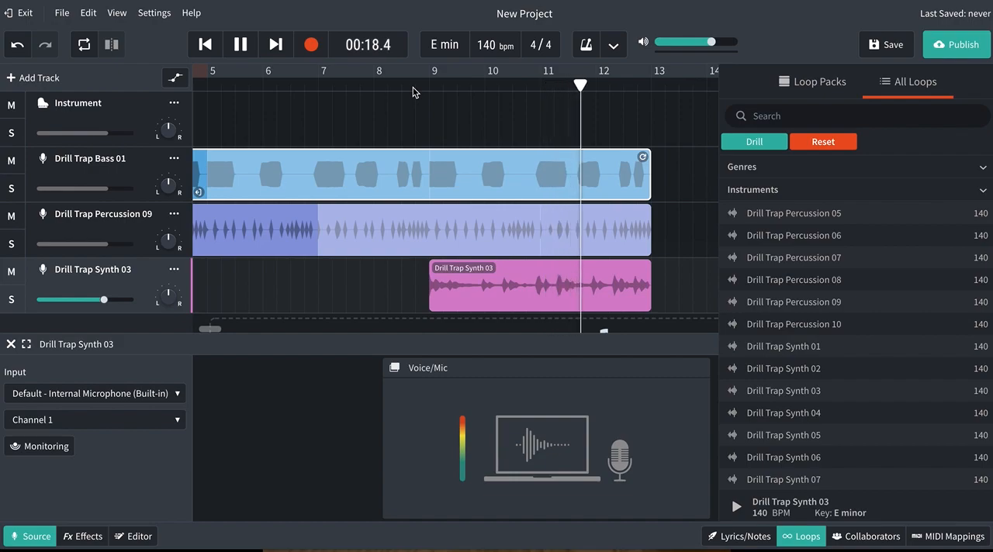
pyautogui.press('space')
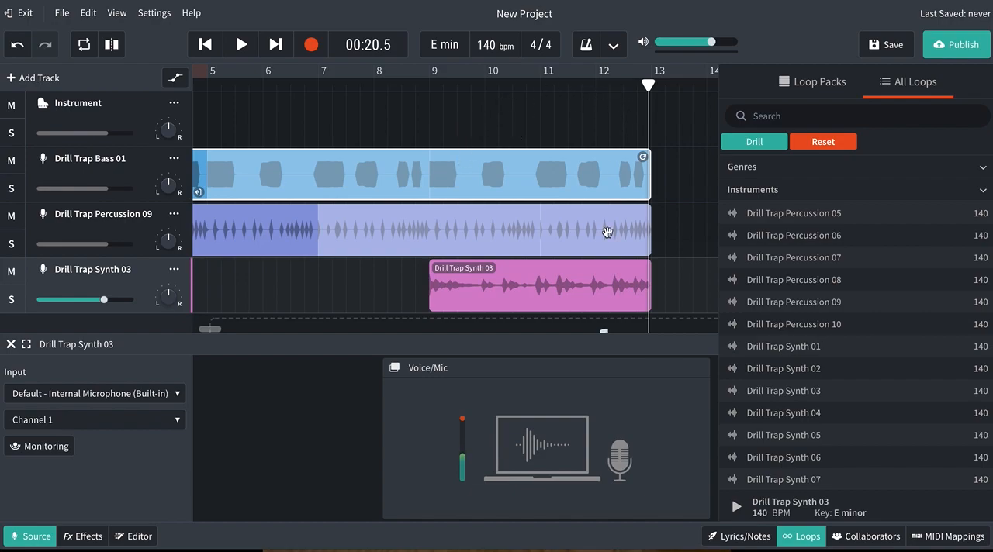
# - Extend the Drill Trap Bass 01 region by looping it up to about bar 17
pyautogui.hscroll(4, 607, 231)
pyautogui.scroll(-1, 607, 231)
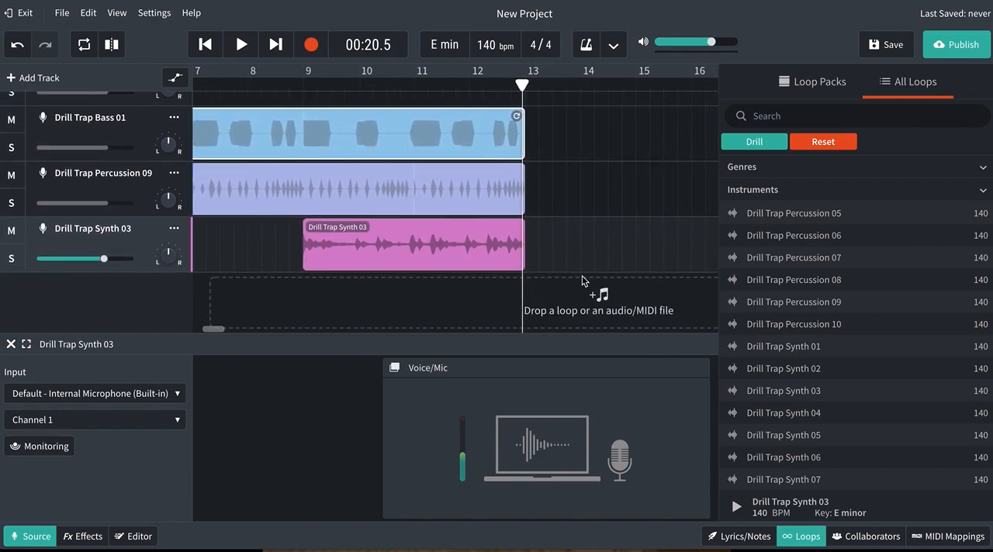
pyautogui.click(514, 116)
pyautogui.moveTo(518, 116); pyautogui.dragTo(686, 124)
pyautogui.moveTo(518, 116); pyautogui.dragTo(729, 129)
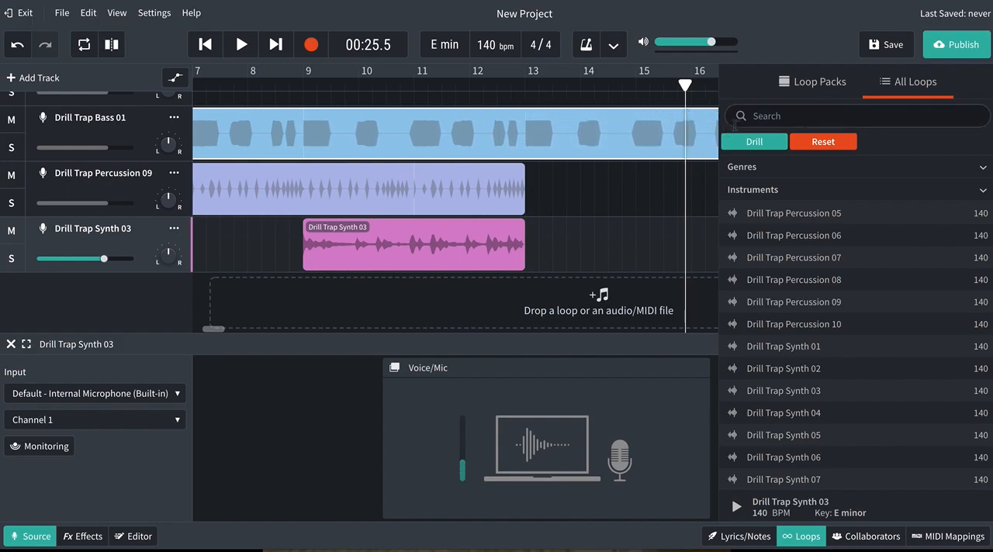
pyautogui.hscroll(5, 640, 156)
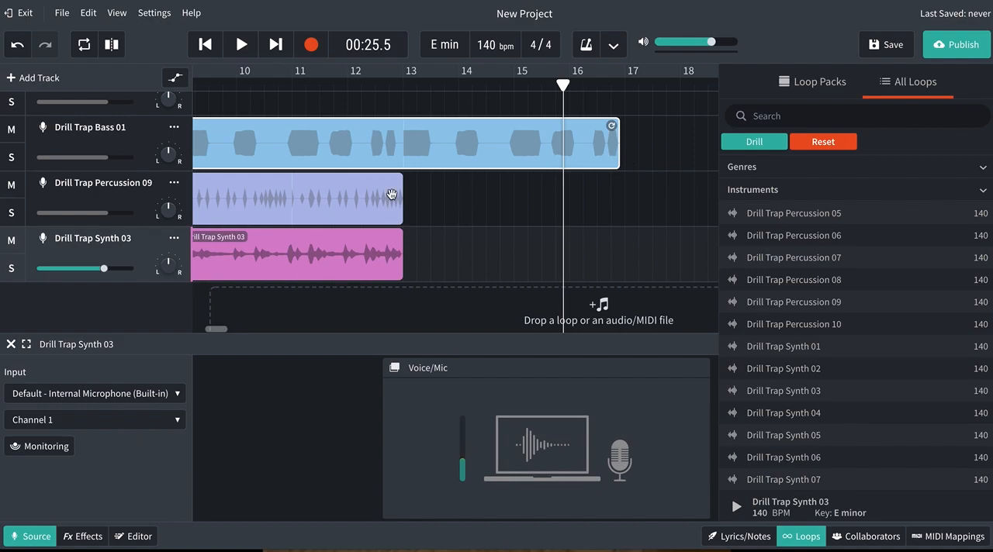
# - Extend the Drill Trap Percussion 09 region by looping it up to bar 17, and align the bass region's end with it
pyautogui.click(391, 194)
pyautogui.moveTo(395, 181); pyautogui.dragTo(625, 181)
pyautogui.click(613, 129)
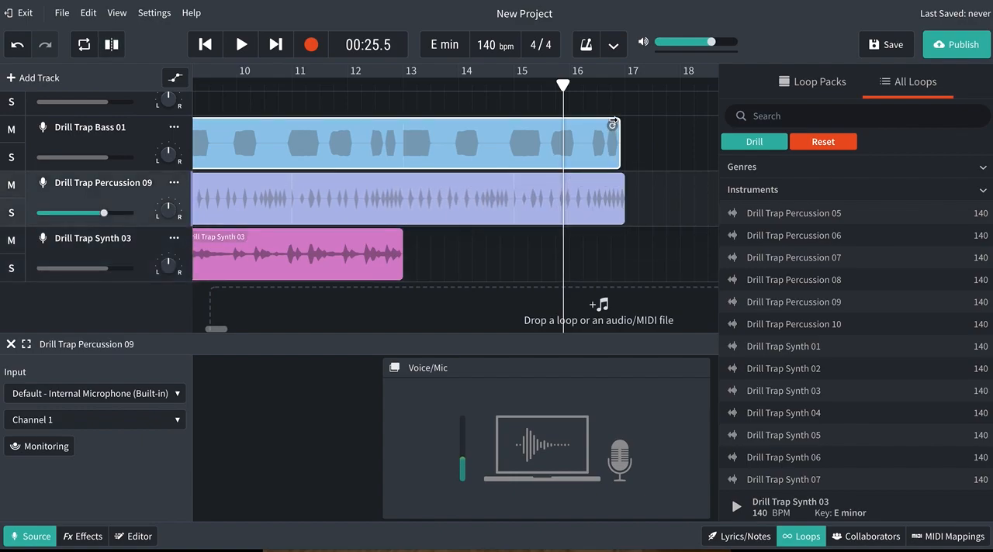
# - Extend the Drill Trap Synth 03 region by looping it up to bar 17, and set the playhead at bar 13
pyautogui.click(395, 240)
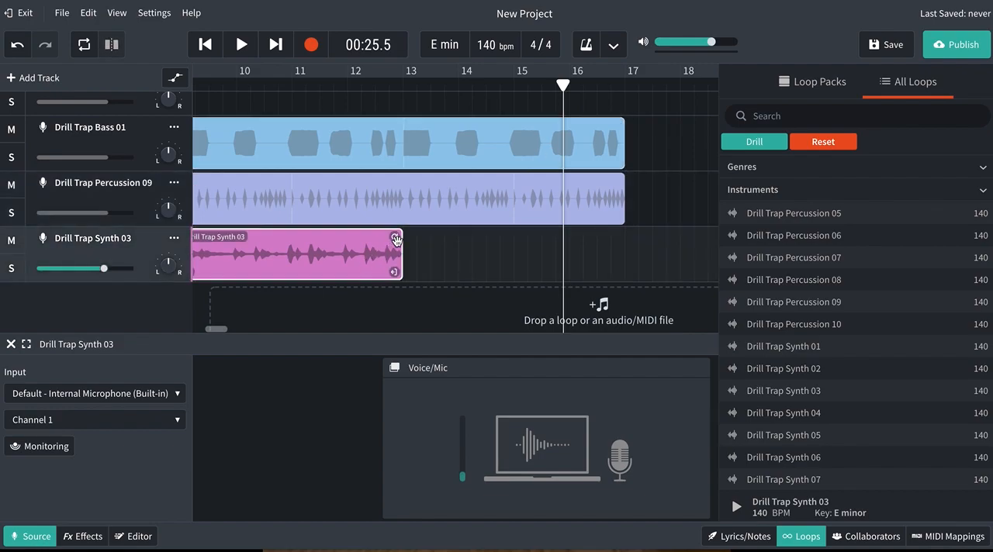
pyautogui.moveTo(398, 235); pyautogui.dragTo(623, 235)
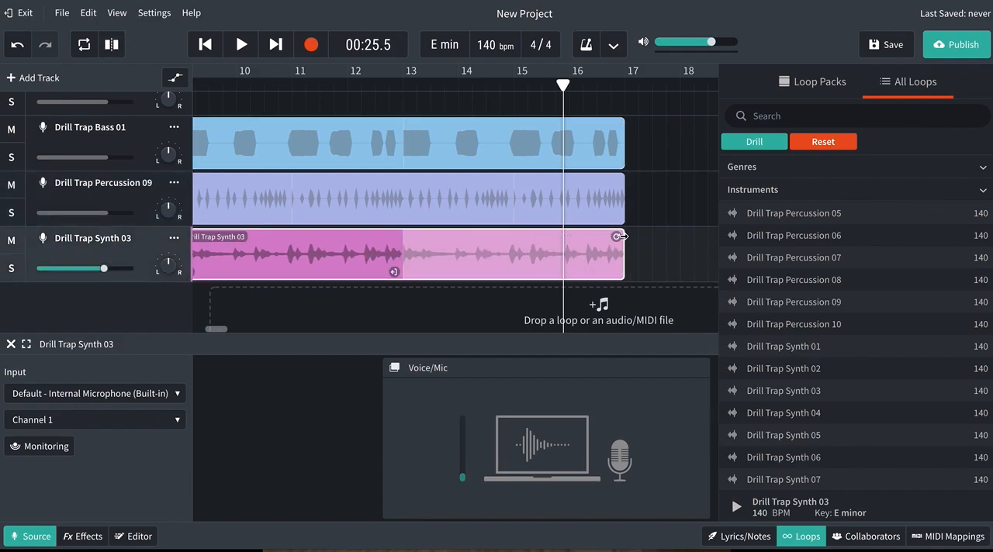
pyautogui.scroll(-1, 539, 239)
pyautogui.hscroll(-1, 538, 240)
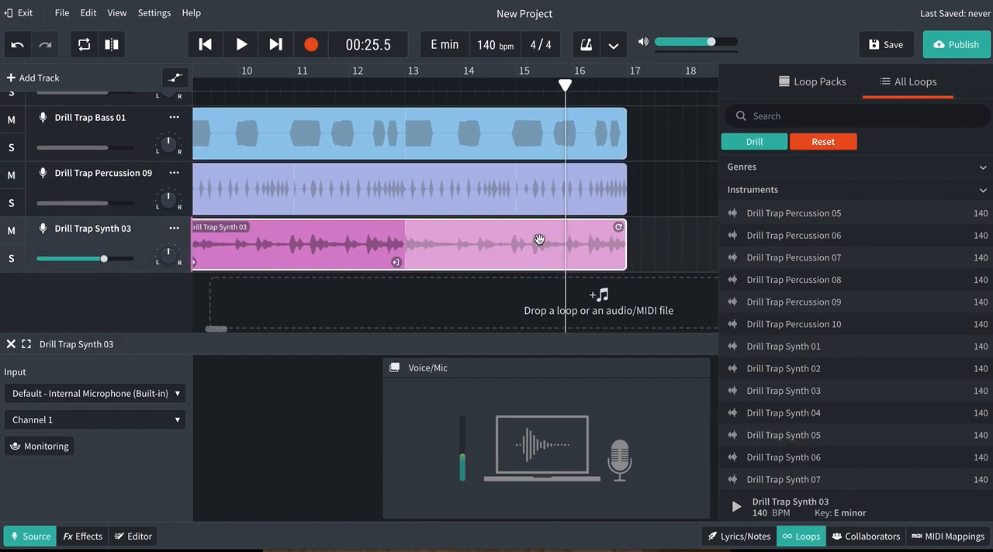
pyautogui.click(414, 84)
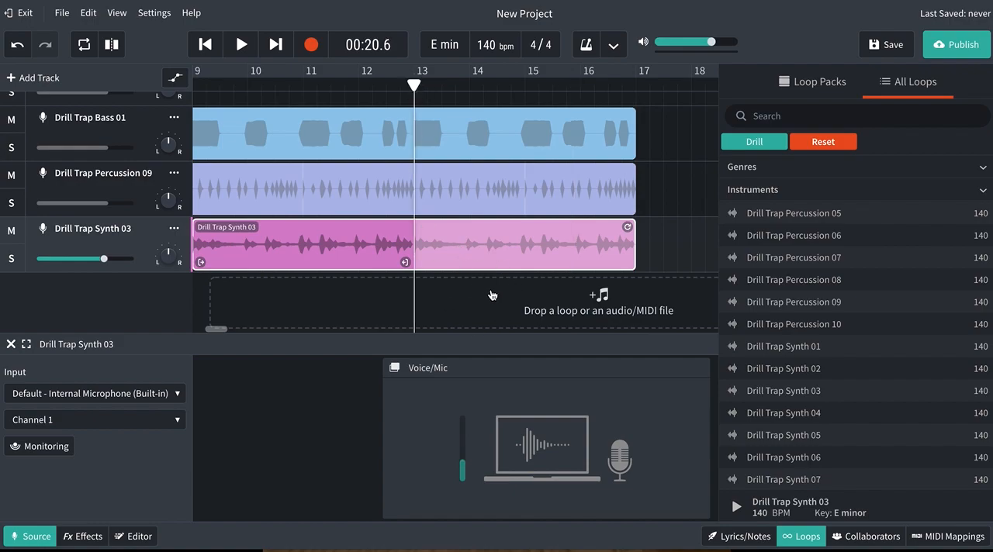
# - Browse the Drill loops back to the beat loops and preview the Drill Trap Beat 08 loop
pyautogui.scroll(-1, 836, 399)
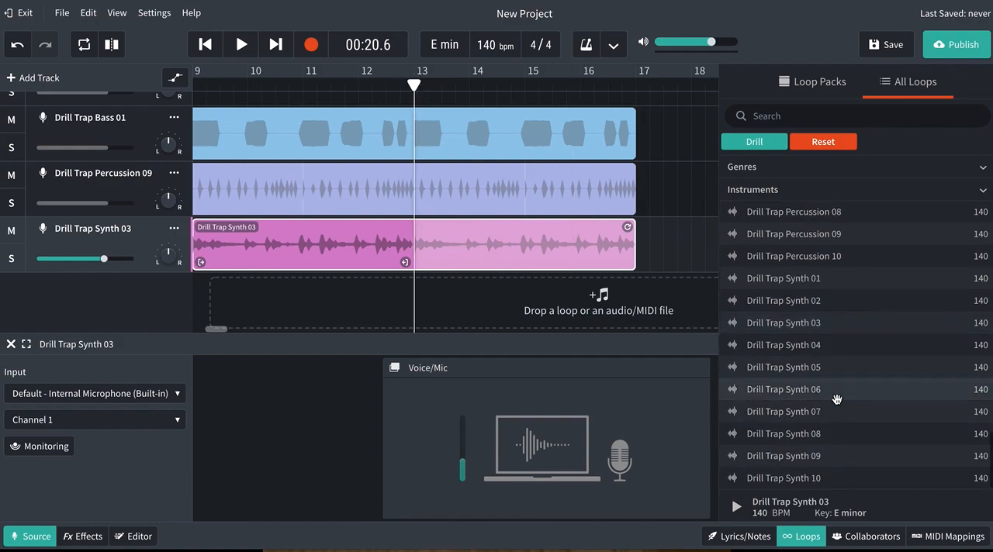
pyautogui.scroll(9, 836, 399)
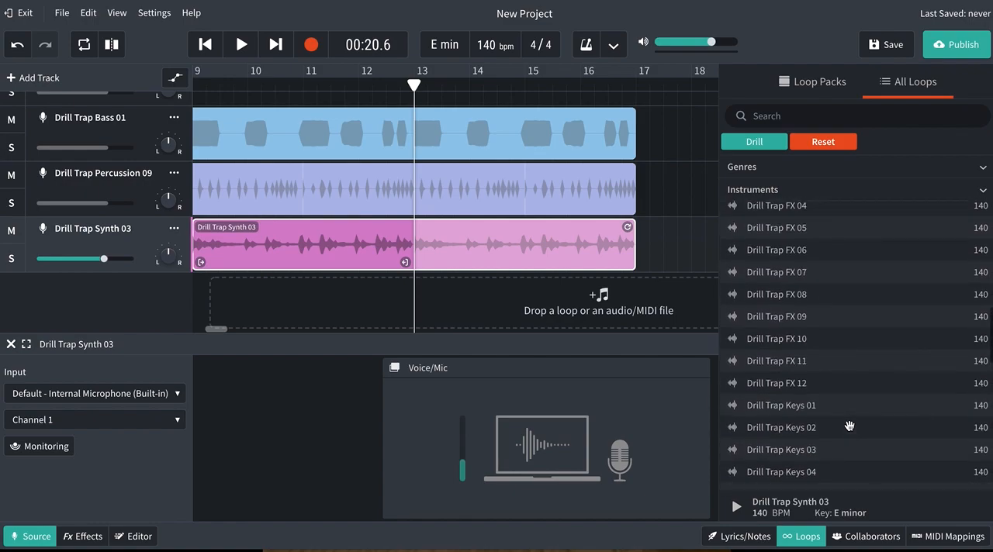
pyautogui.scroll(3, 799, 322)
pyautogui.click(830, 288)
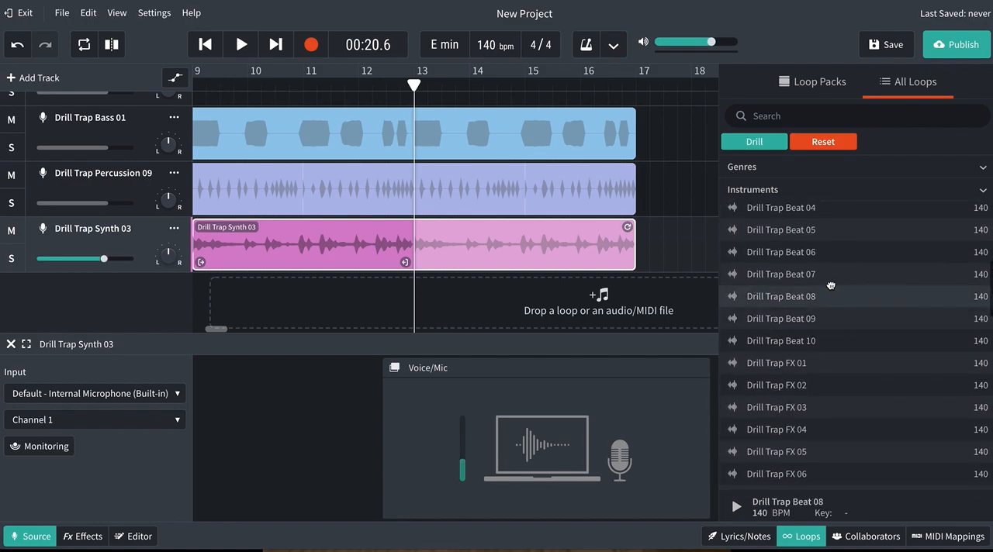
# - Add the Drill Trap Beat 08 loop on a new track at bar 13 and play the section briefly
pyautogui.moveTo(829, 300); pyautogui.dragTo(429, 296)
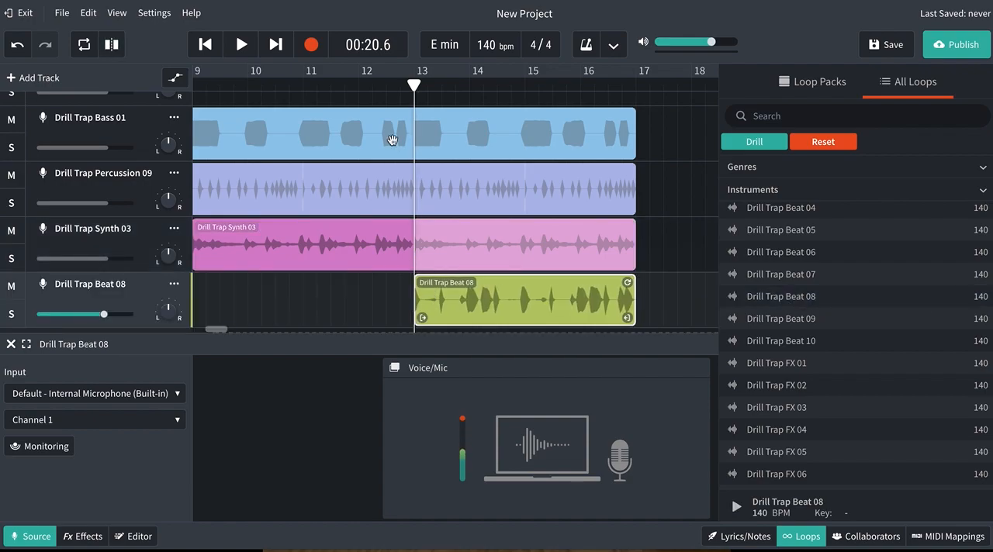
pyautogui.press('space')
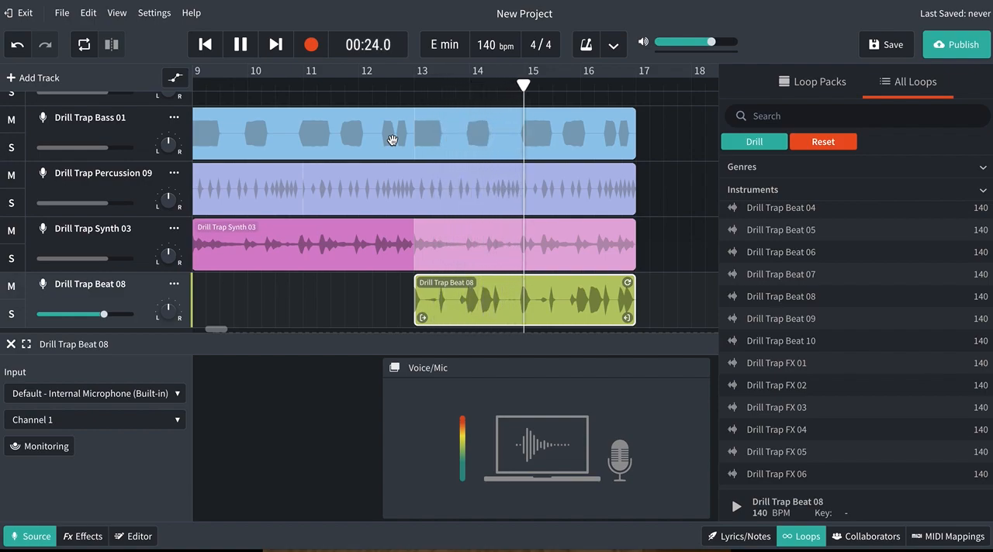
pyautogui.press('space')
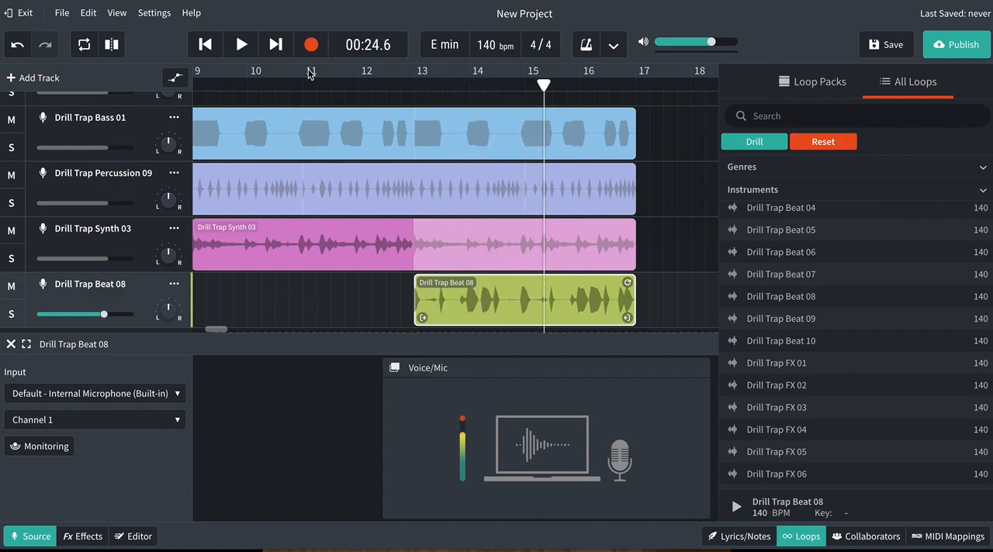
# - Play the song from the beginning through to bar 17 to hear how the layers build up
pyautogui.click(206, 45)
pyautogui.click(207, 45)
pyautogui.press('space')
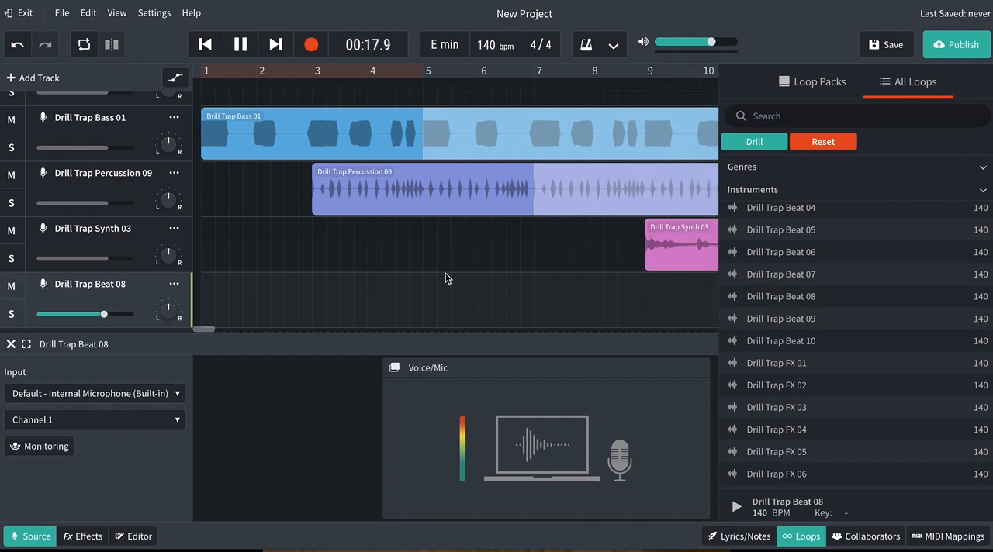
pyautogui.hscroll(10, 504, 273)
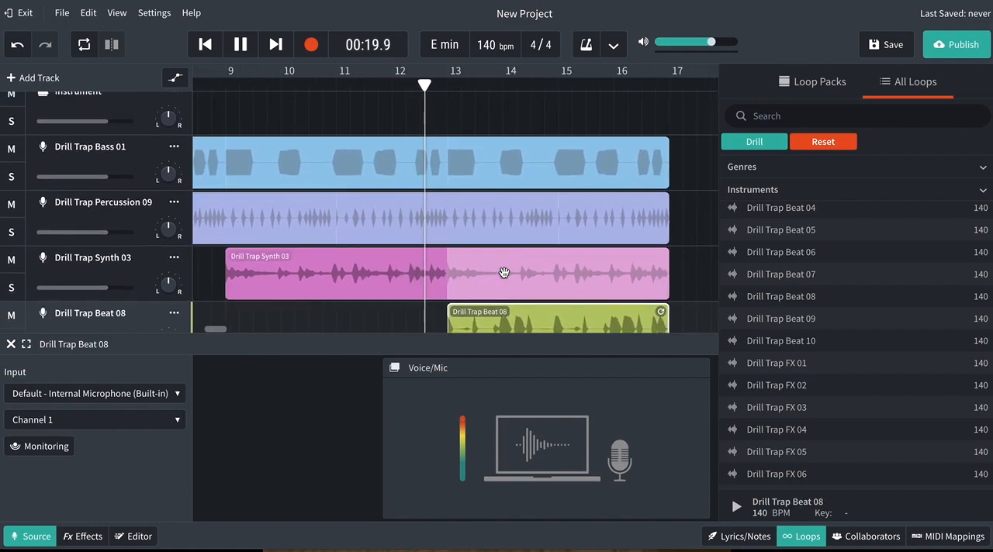
pyautogui.scroll(-2, 504, 273)
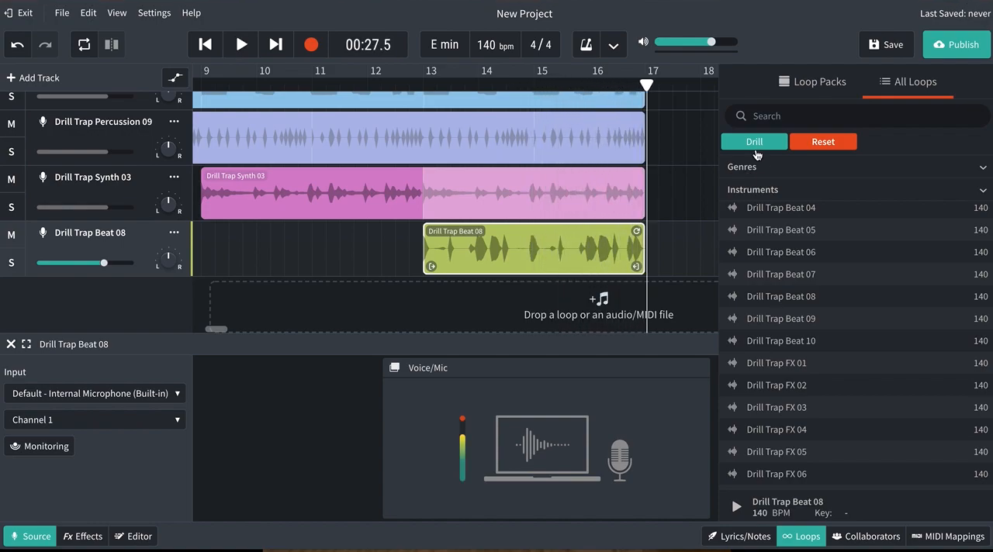
# - Examine the staggered loop regions from bar 1 to bar 17 and the empty bars beyond them
pyautogui.hscroll(5, 674, 205)
pyautogui.scroll(1, 674, 205)
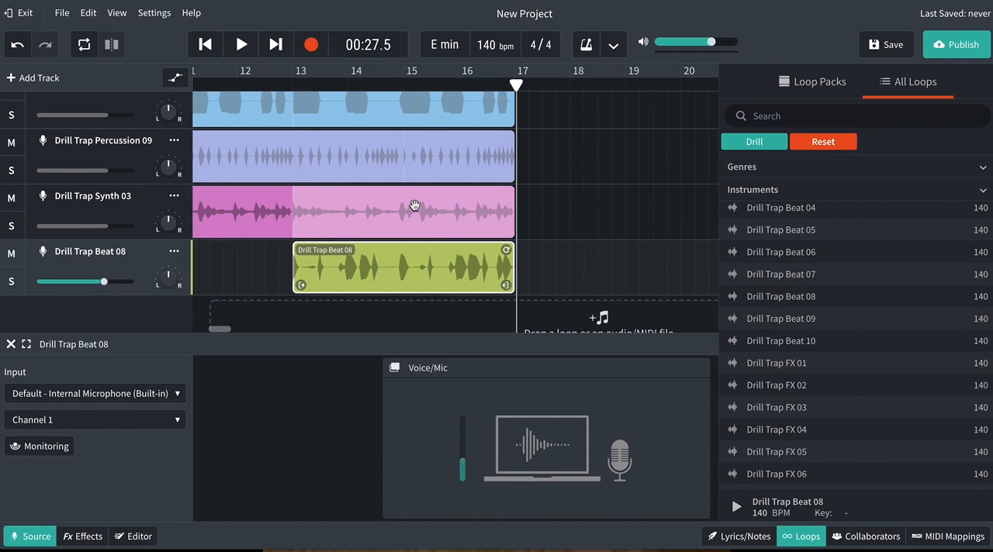
pyautogui.hscroll(-5, 414, 206)
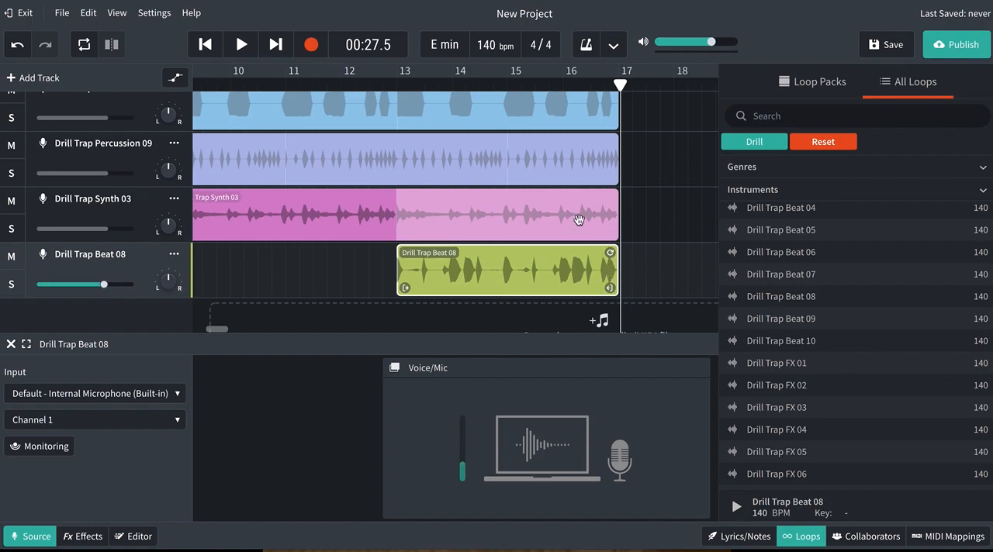
pyautogui.hscroll(-10, 488, 184)
pyautogui.scroll(2, 485, 182)
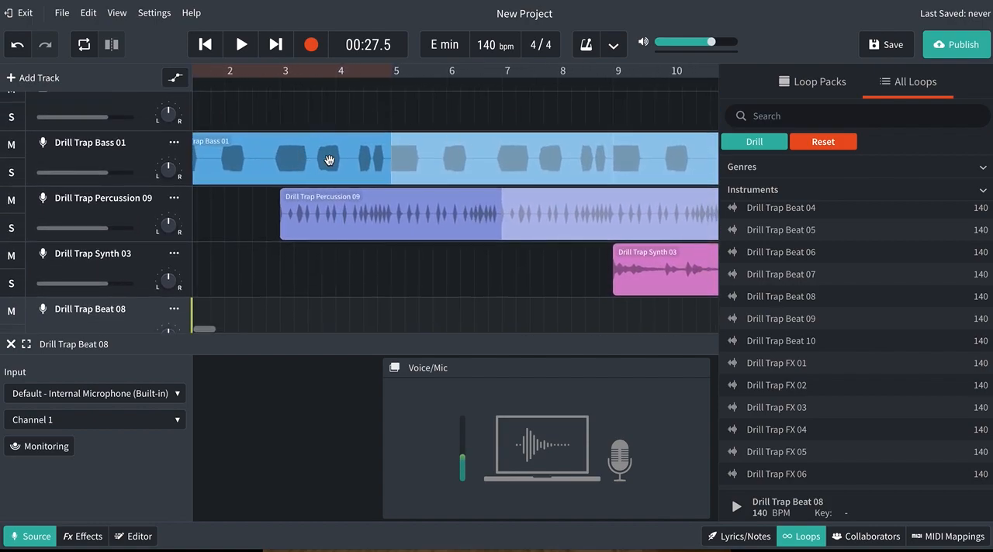
pyautogui.hscroll(12, 327, 148)
pyautogui.scroll(1, 328, 149)
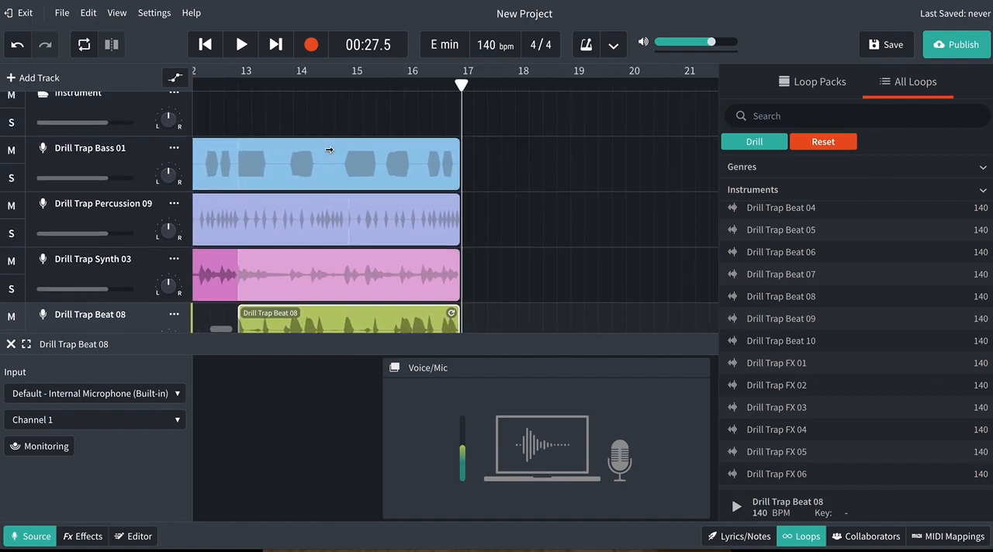
pyautogui.hscroll(13, 612, 180)
pyautogui.scroll(1, 620, 183)
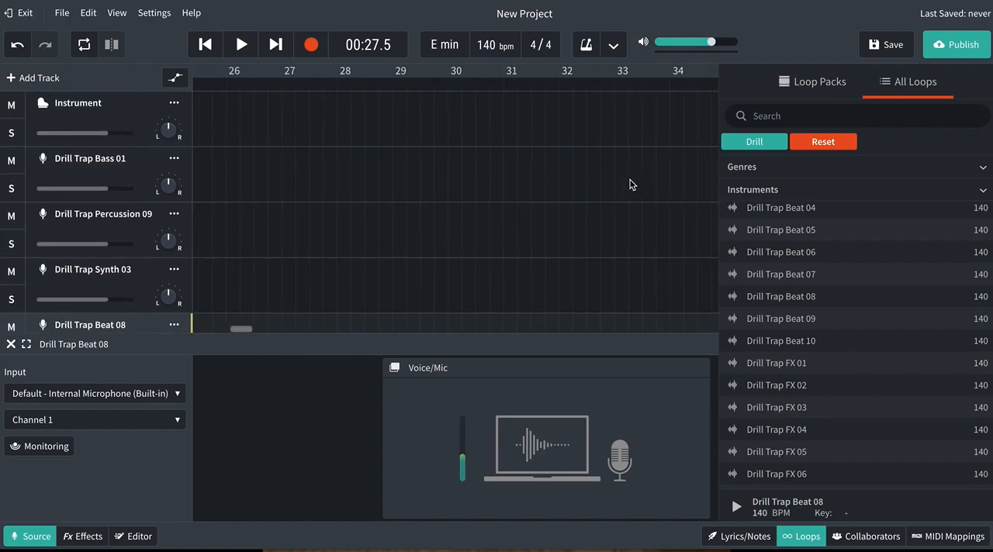
pyautogui.hscroll(-14, 605, 209)
pyautogui.scroll(-1, 597, 209)
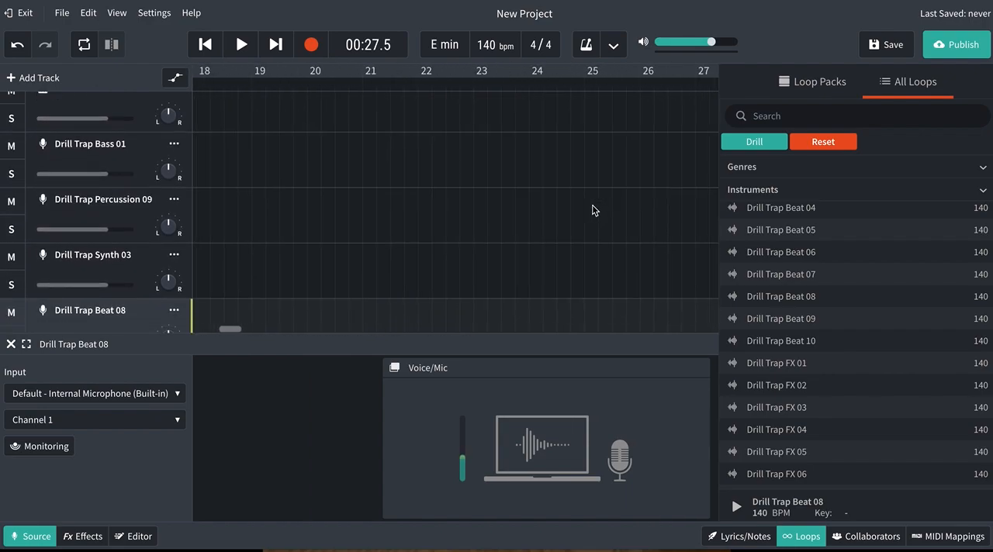
pyautogui.scroll(-3, 518, 241)
pyautogui.hscroll(-1, 518, 237)
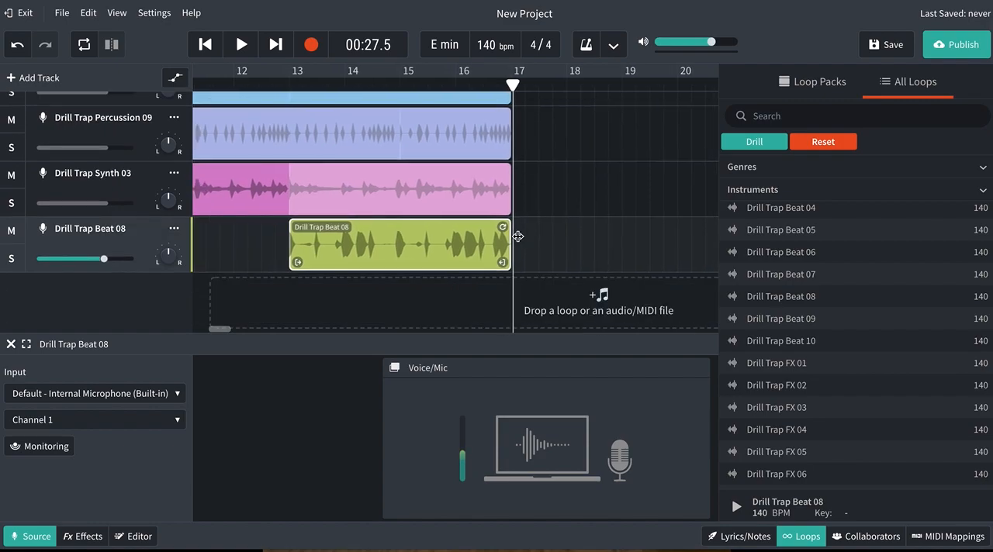
# - Raise the Drill Trap Beat 08 track's volume close to maximum and lower the Drill Trap Synth 03 track's volume while playing from just before bar 13
pyautogui.hscroll(-5, 315, 268)
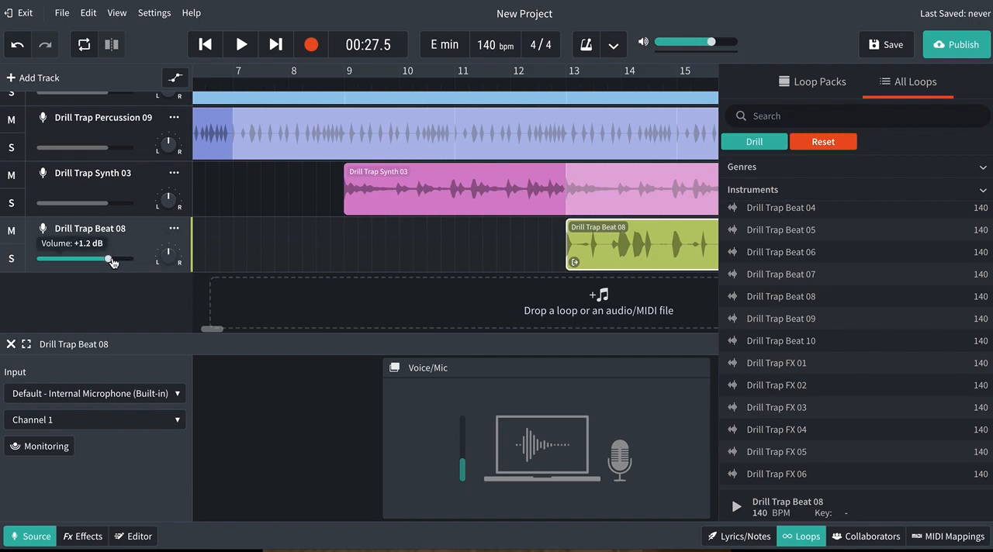
pyautogui.click(543, 86)
pyautogui.press('space')
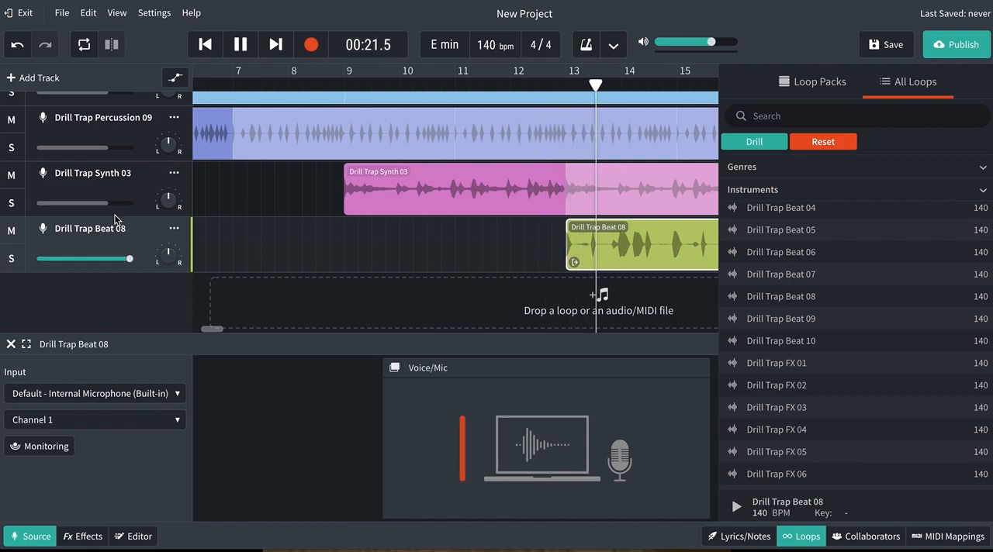
pyautogui.moveTo(108, 204)
pyautogui.mouseDown()
pyautogui.moveTo(71, 206)
pyautogui.moveTo(89, 207)
pyautogui.mouseUp()
pyautogui.press('space')
pyautogui.hscroll(5, 461, 250)
pyautogui.scroll(1, 461, 250)
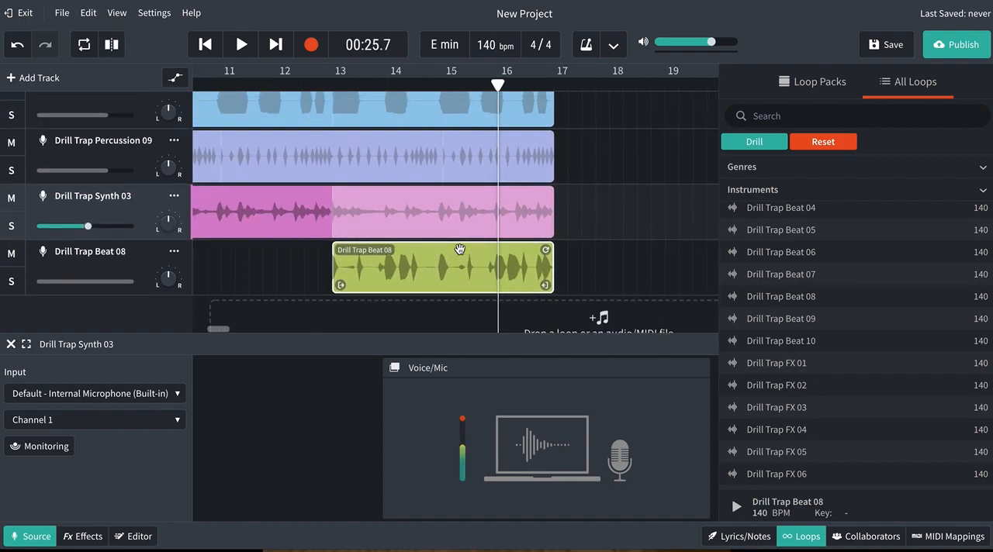
pyautogui.hscroll(2, 460, 248)
pyautogui.scroll(1, 460, 248)
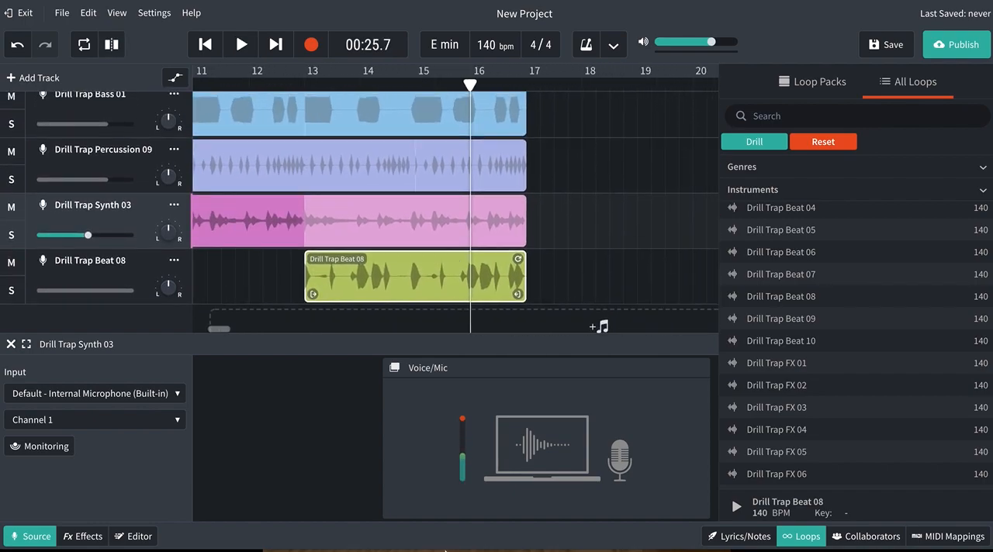
pyautogui.scroll(2, 621, 218)
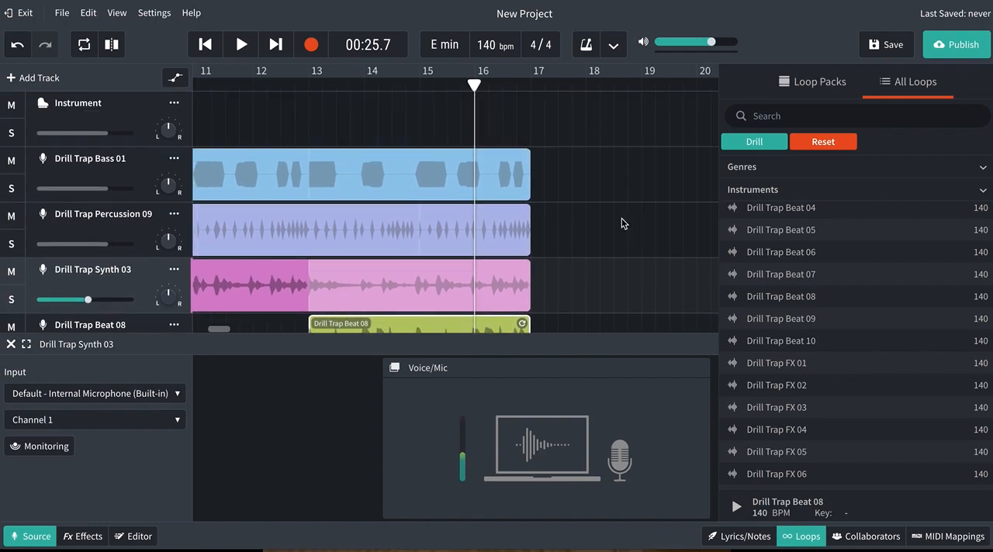
pyautogui.hscroll(-3, 621, 218)
pyautogui.hscroll(-10, 621, 218)
# - Open the Scratch & Cut Vinyl loop pack and preview the DJ Scratch 02 loop
pyautogui.click(813, 83)
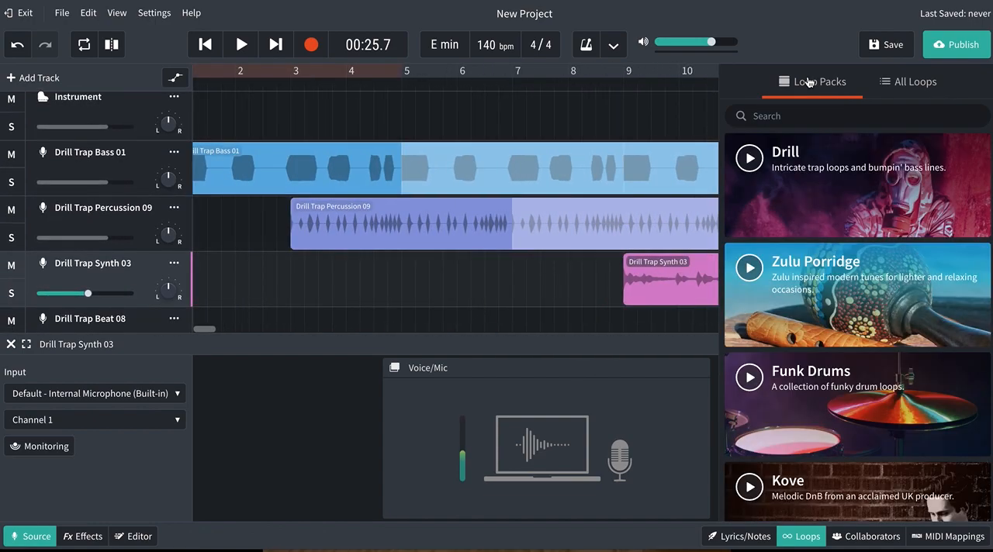
pyautogui.scroll(-1, 836, 306)
pyautogui.scroll(-10, 836, 306)
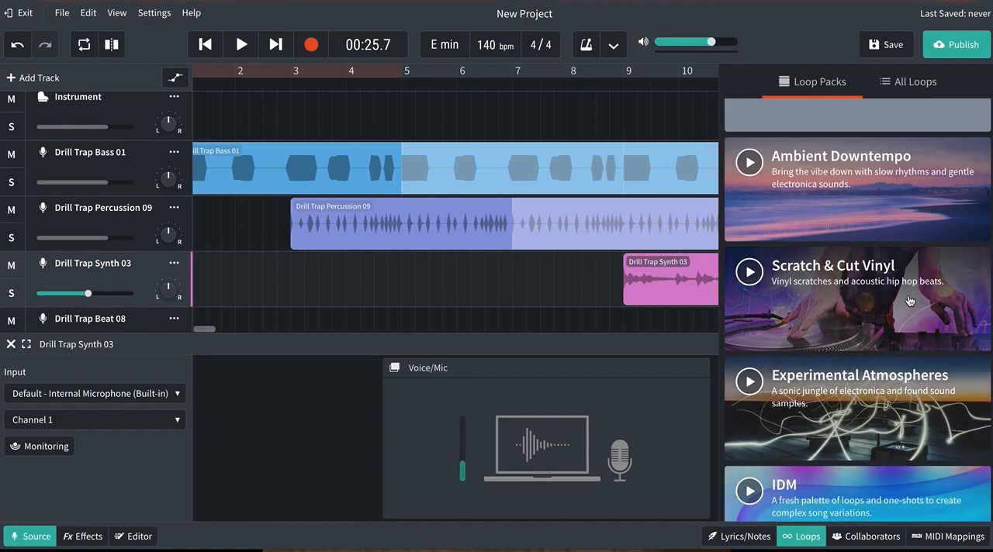
pyautogui.click(927, 321)
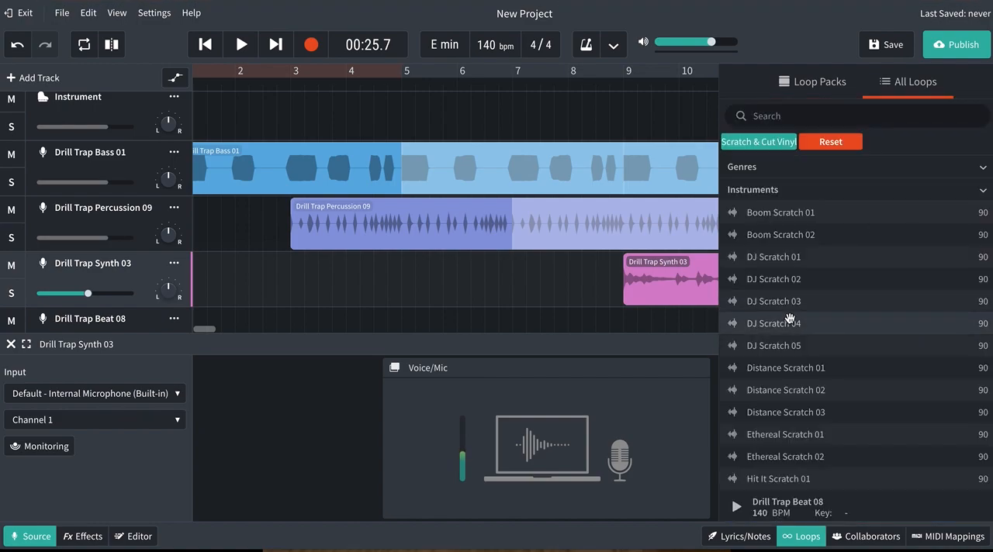
pyautogui.click(756, 268)
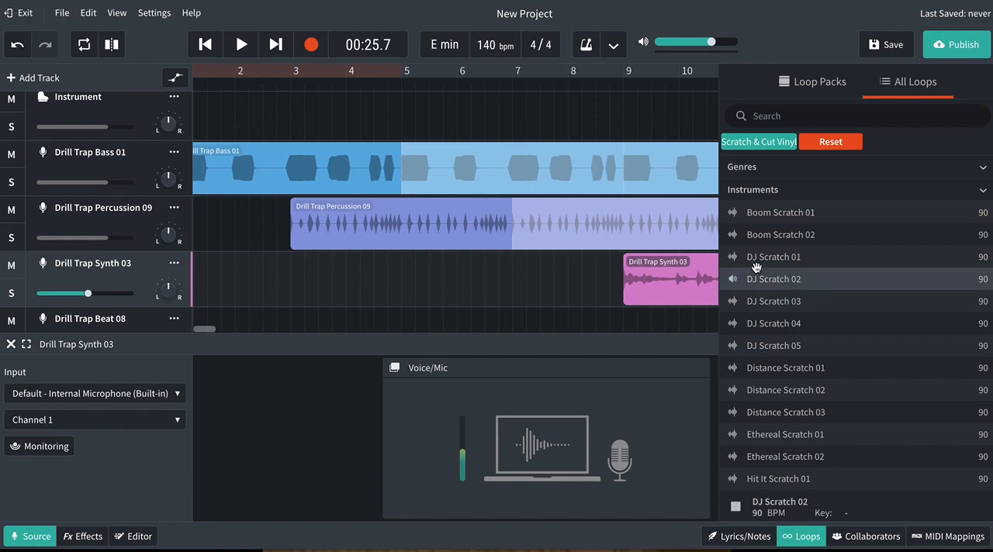
# - Try to add the DJ Scratch 02 loop on a new track below Drill Trap Beat 08
pyautogui.moveTo(756, 286); pyautogui.dragTo(520, 320)
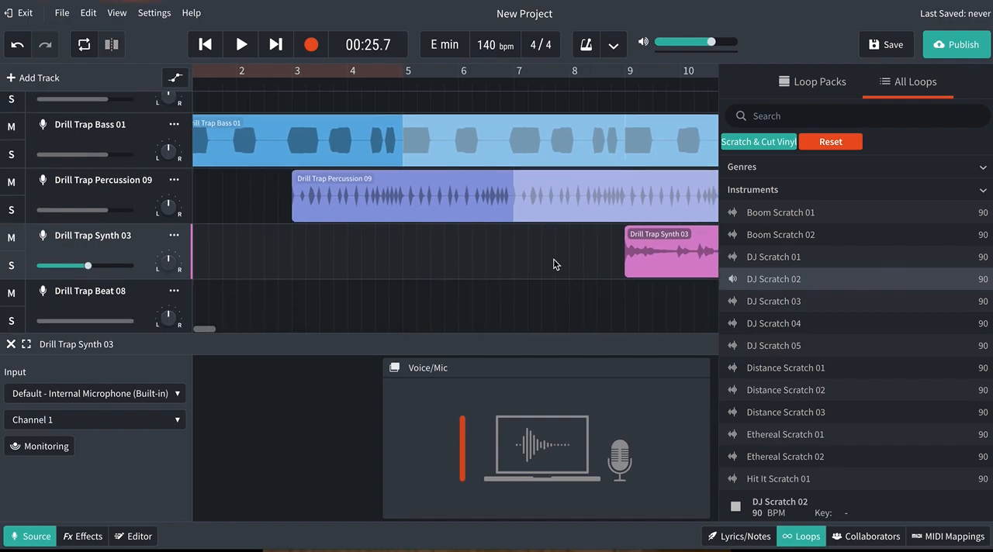
pyautogui.moveTo(763, 278); pyautogui.dragTo(527, 296)
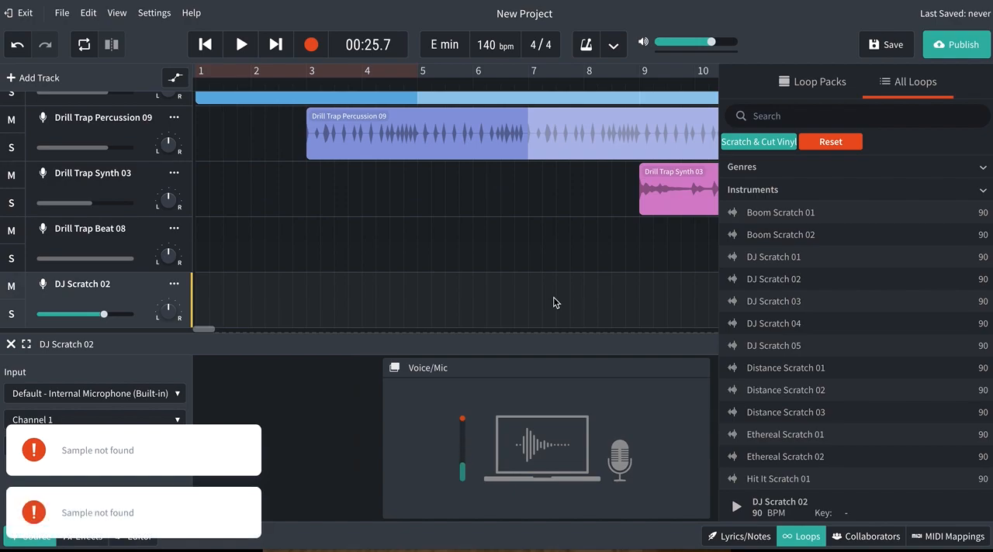
pyautogui.moveTo(772, 281); pyautogui.dragTo(578, 300)
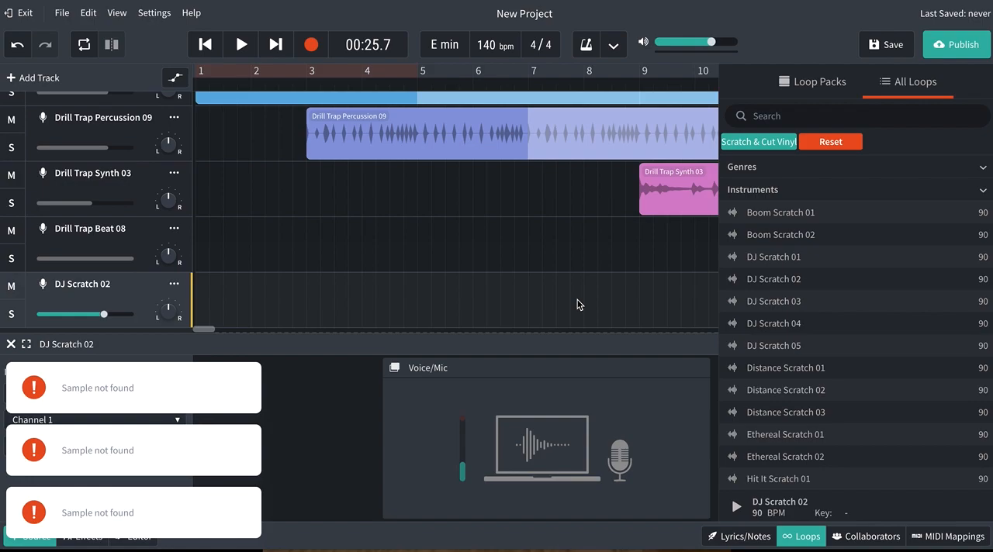
# - Clear the Scratch & Cut Vinyl filter from the loop list and preview the 2-Step FX 04 loop
pyautogui.scroll(-5, 831, 277)
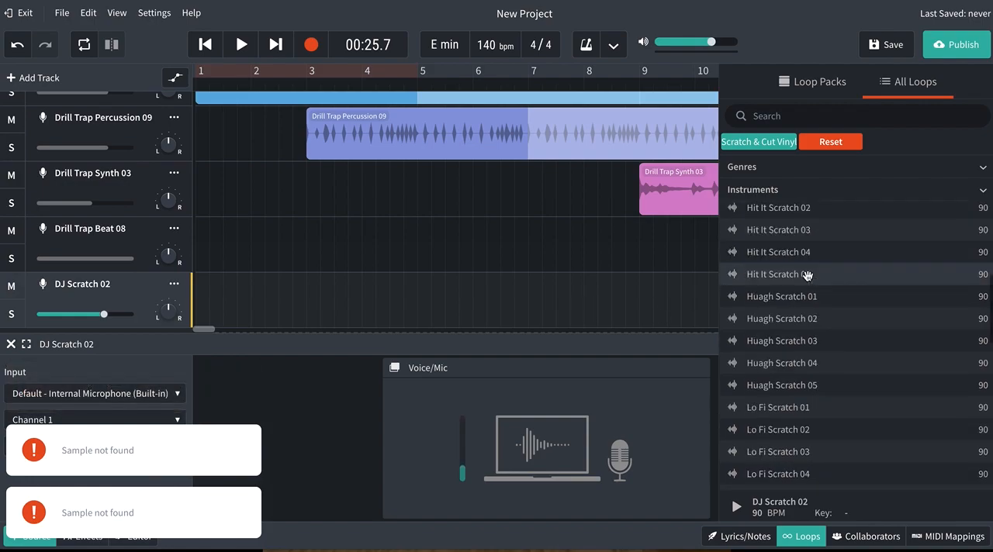
pyautogui.click(850, 144)
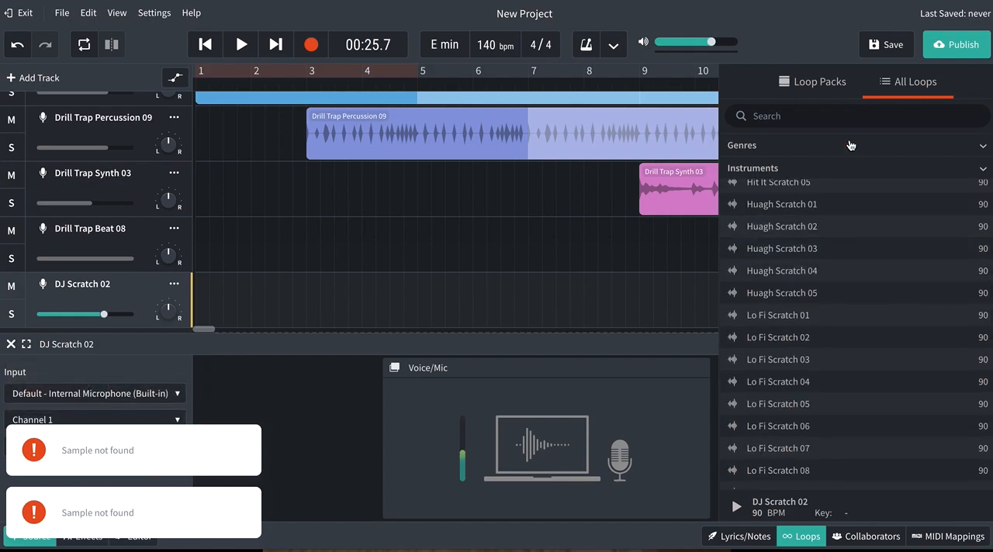
pyautogui.click(791, 362)
pyautogui.click(777, 360)
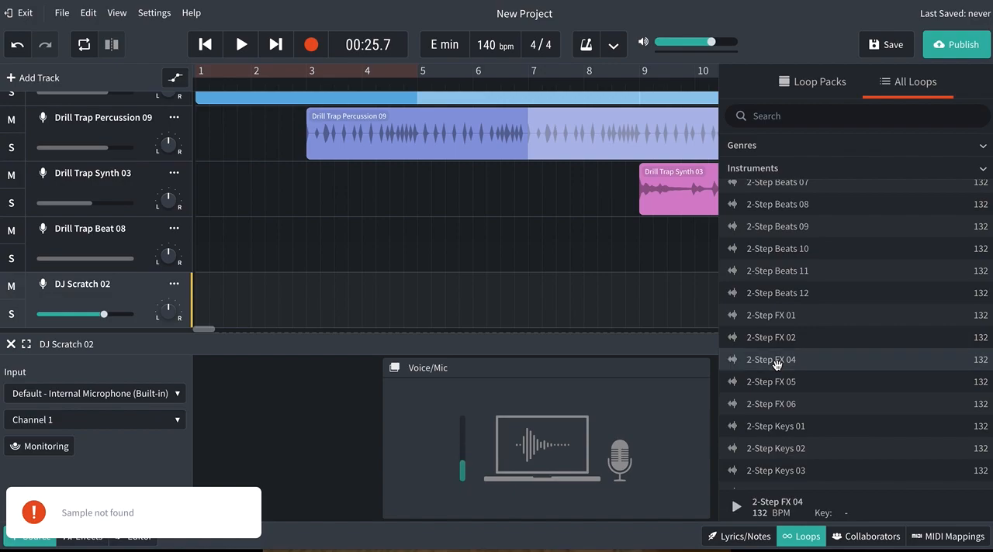
pyautogui.click(779, 365)
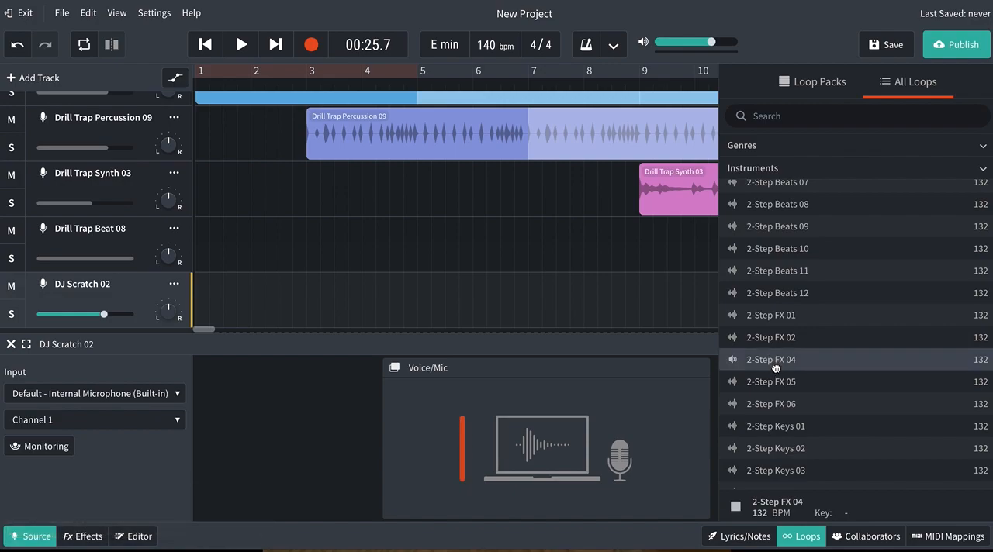
# - Place the 2-Step FX 04 loop on the DJ Scratch 02 track so that it starts at bar 8
pyautogui.scroll(-3, 567, 222)
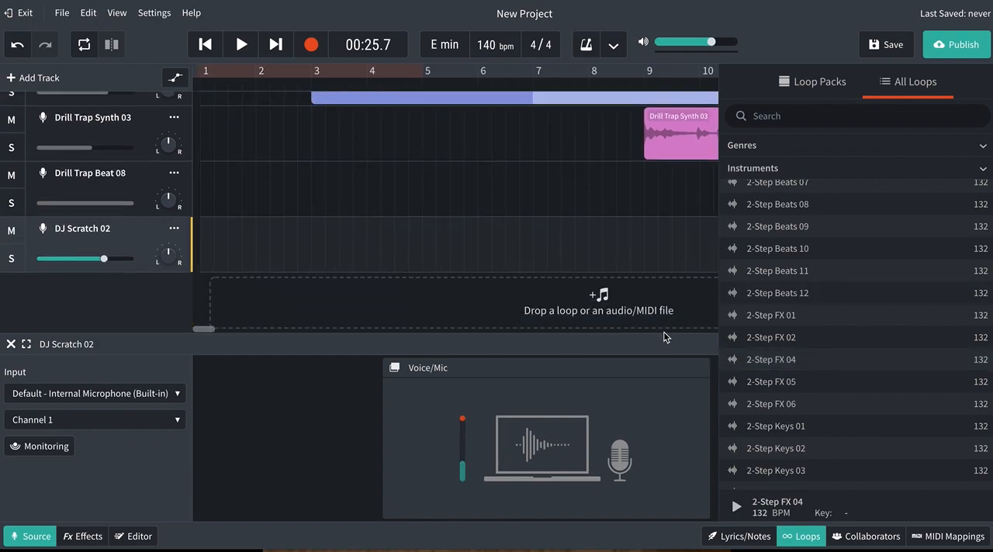
pyautogui.moveTo(749, 359); pyautogui.dragTo(577, 231)
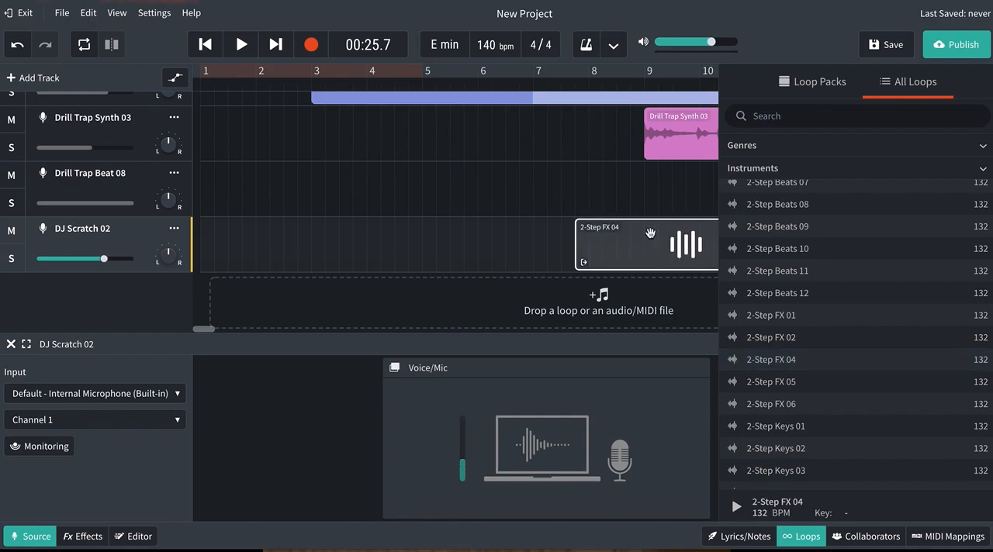
pyautogui.moveTo(628, 245); pyautogui.dragTo(643, 246)
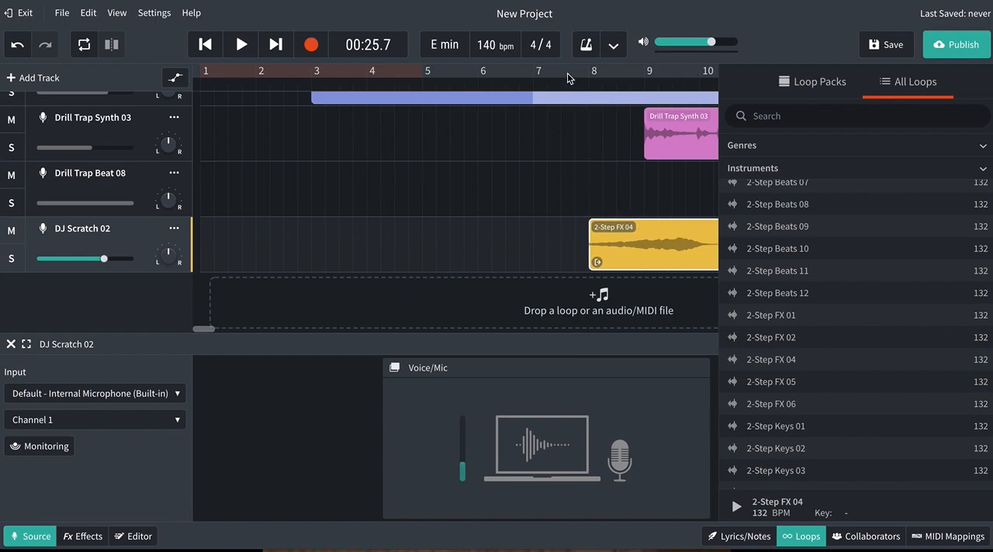
# - Play the song from just after bar 7 to hear the 2-Step FX 04 region leading into the synth
pyautogui.click(546, 83)
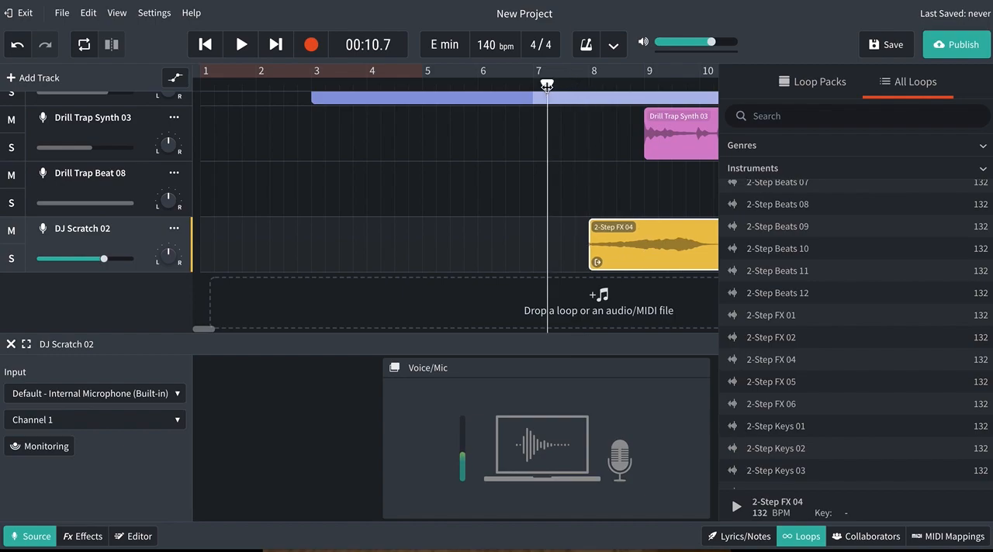
pyautogui.press('space')
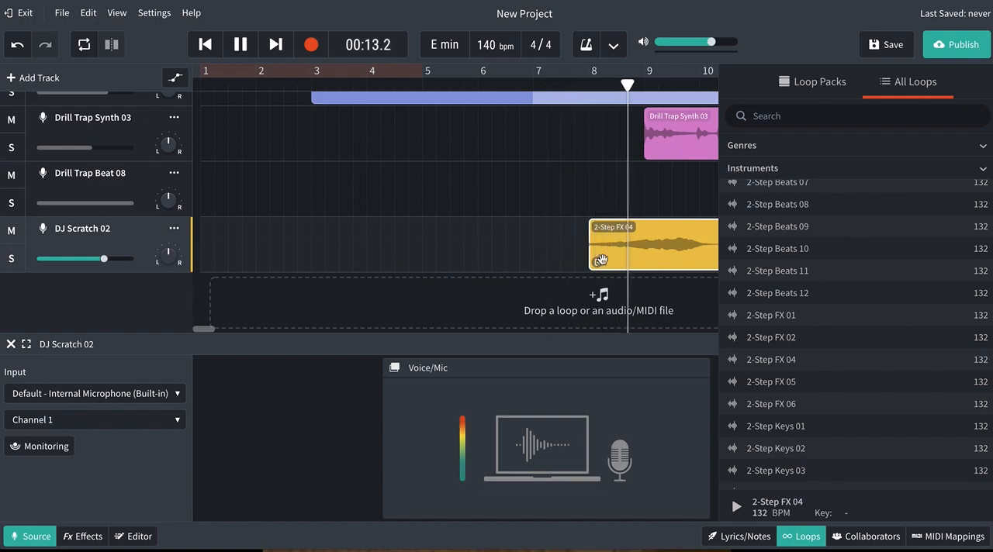
pyautogui.hscroll(5, 615, 256)
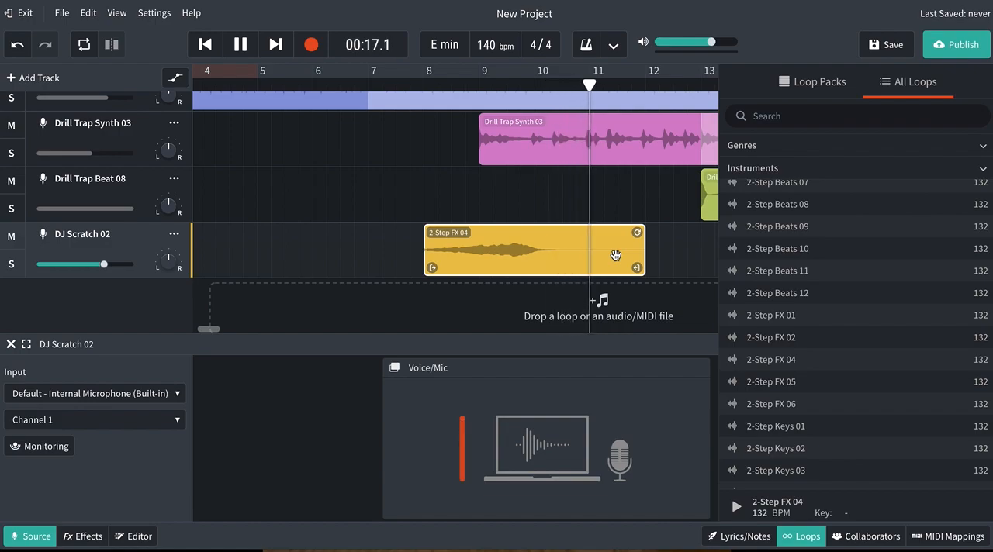
# - Stop playback and move the 2-Step FX 04 region on the DJ Scratch 02 track to start at bar 11
pyautogui.press('space')
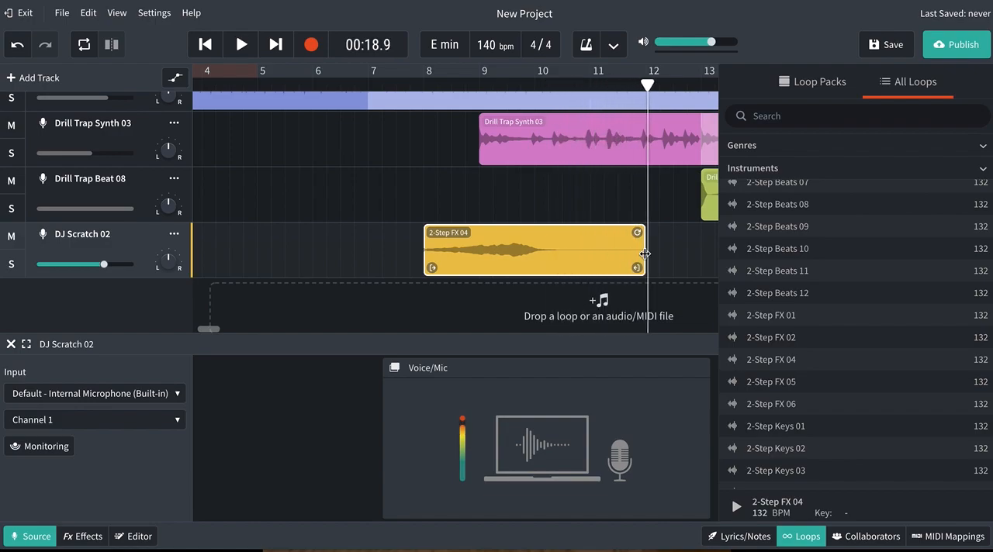
pyautogui.hscroll(5, 603, 248)
pyautogui.moveTo(451, 259); pyautogui.dragTo(618, 261)
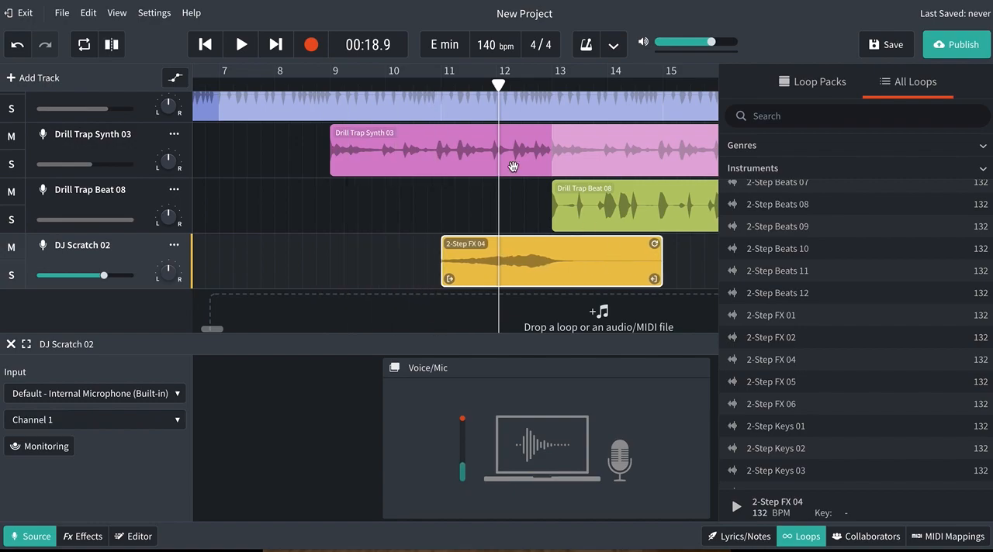
# - Play the song from just before bar 11 to past bar 14 to hear 2-Step FX 04 leading into Drill Trap Beat 08
pyautogui.click(426, 93)
pyautogui.press('space')
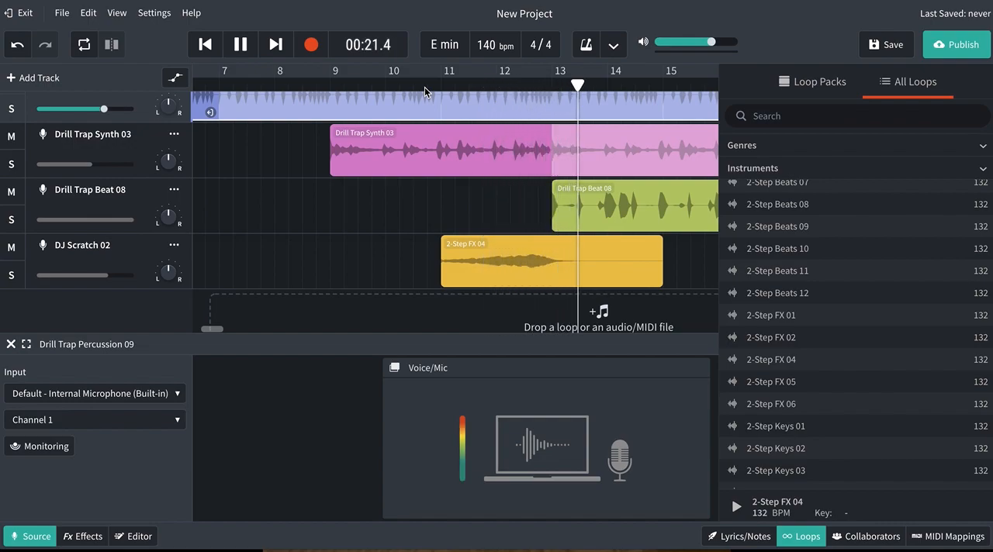
pyautogui.press('space')
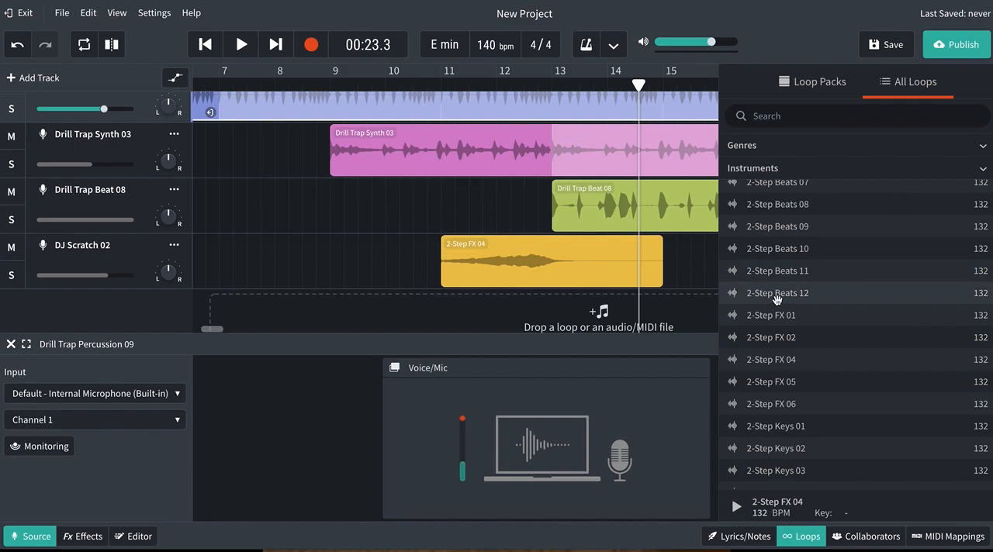
pyautogui.scroll(-6, 820, 311)
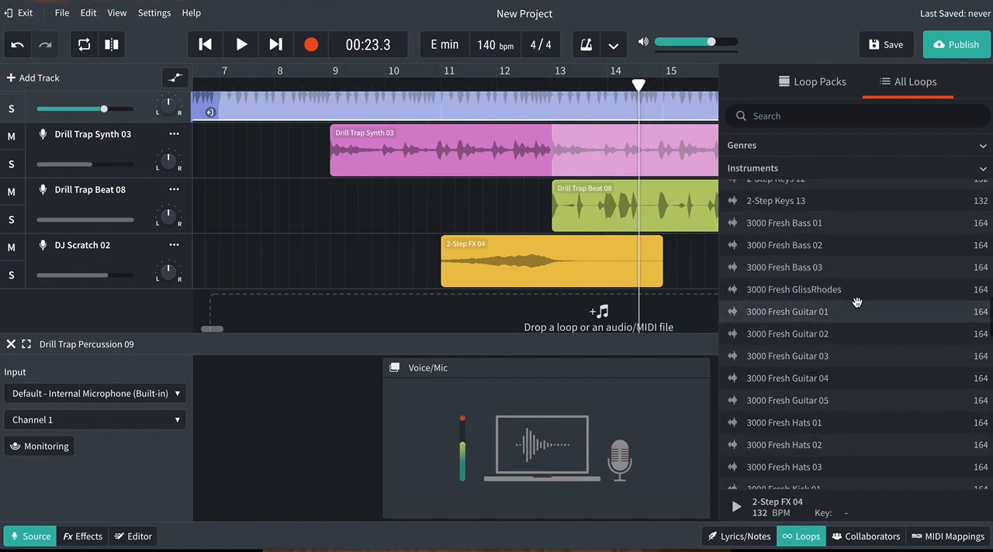
pyautogui.scroll(-6, 844, 328)
pyautogui.scroll(15, 846, 328)
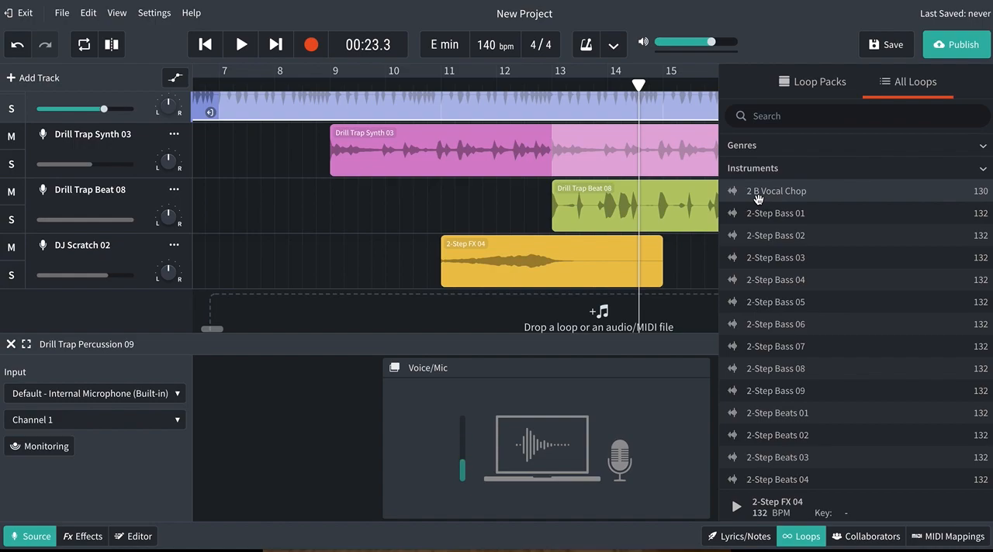
pyautogui.moveTo(907, 543)
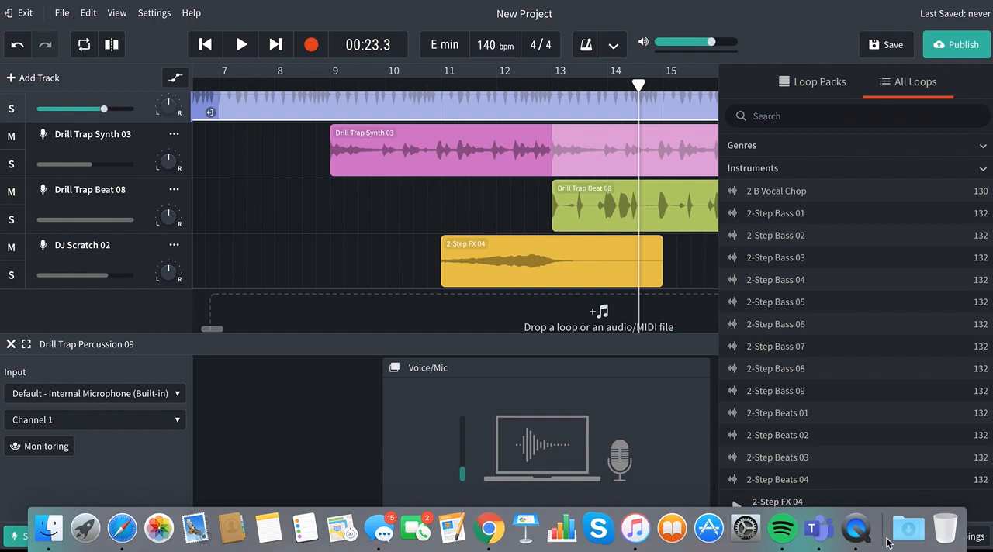
pyautogui.rightClick(859, 538)
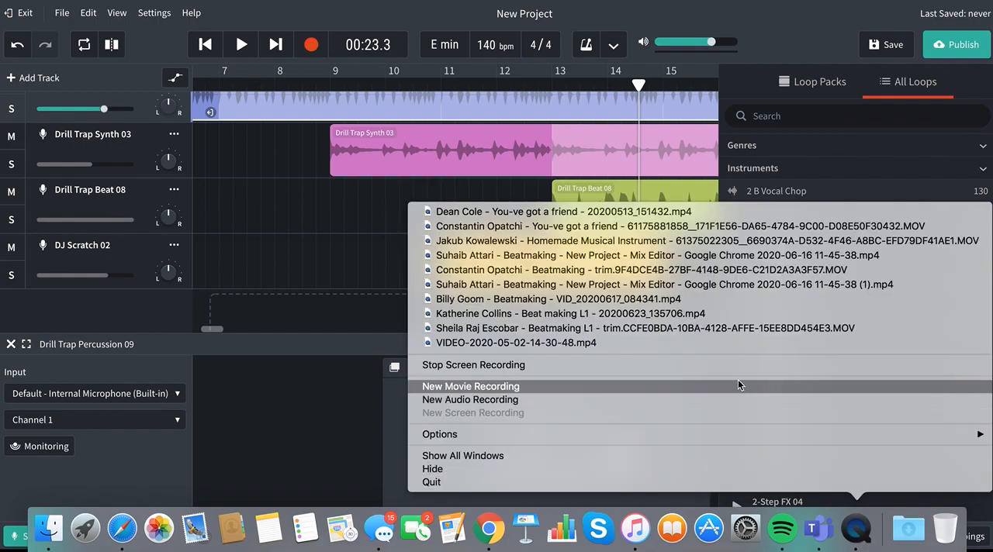